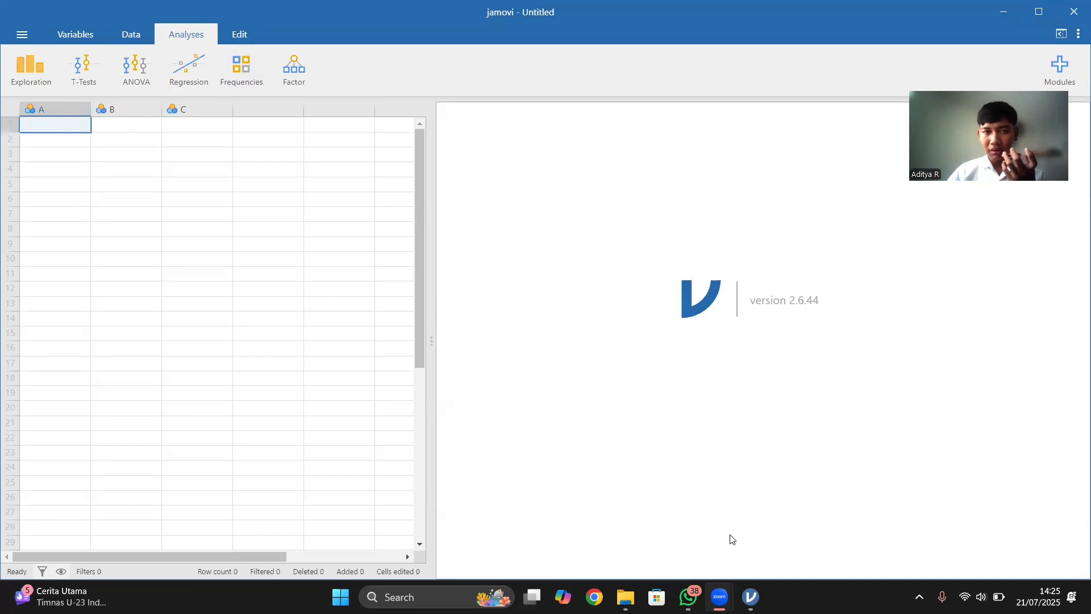
click(26, 33)
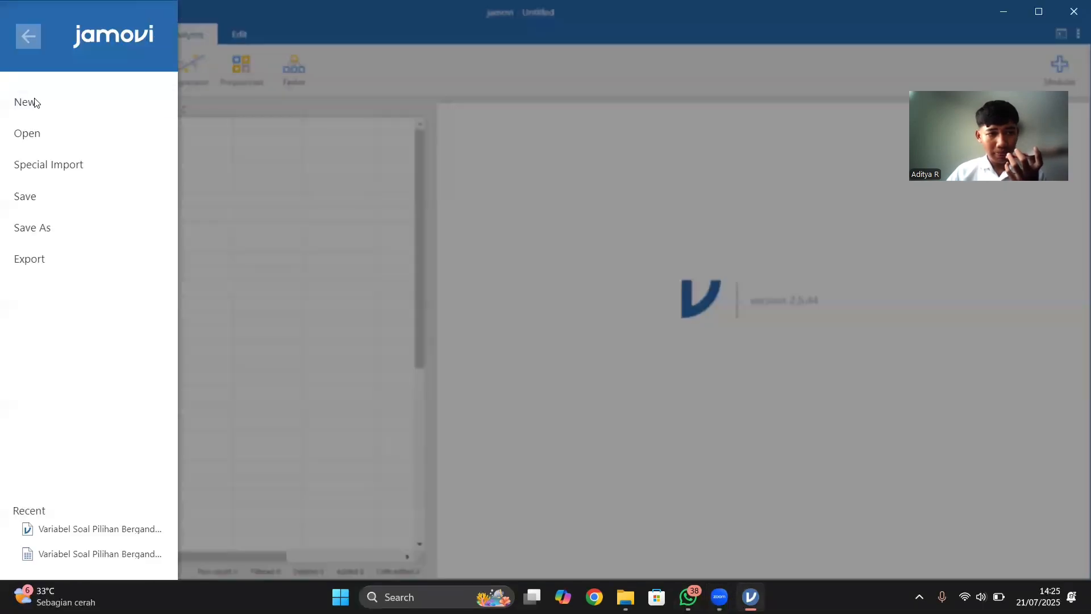
click(69, 143)
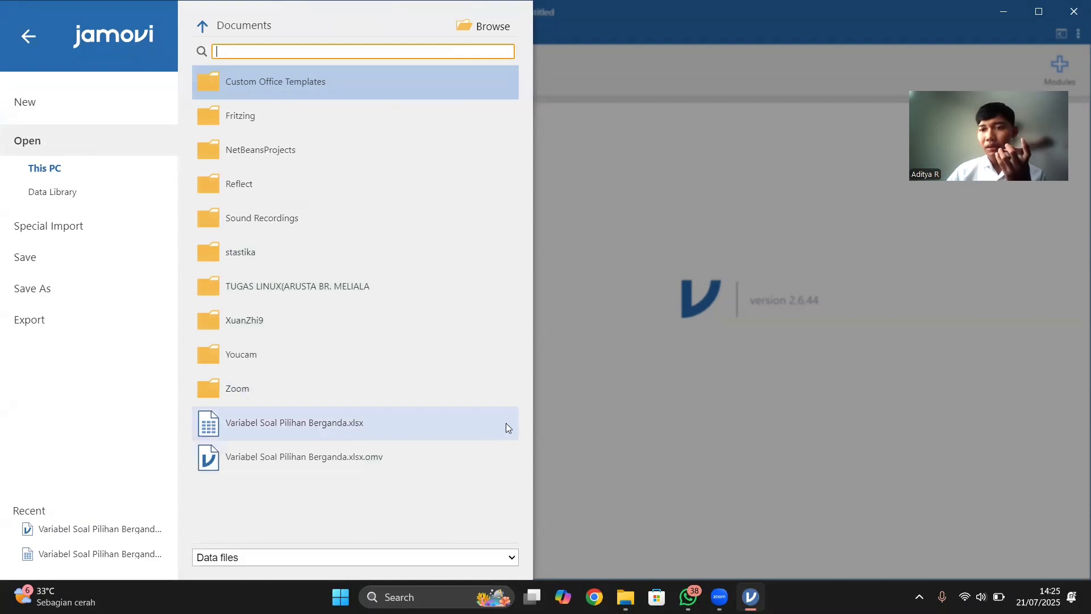
click(680, 291)
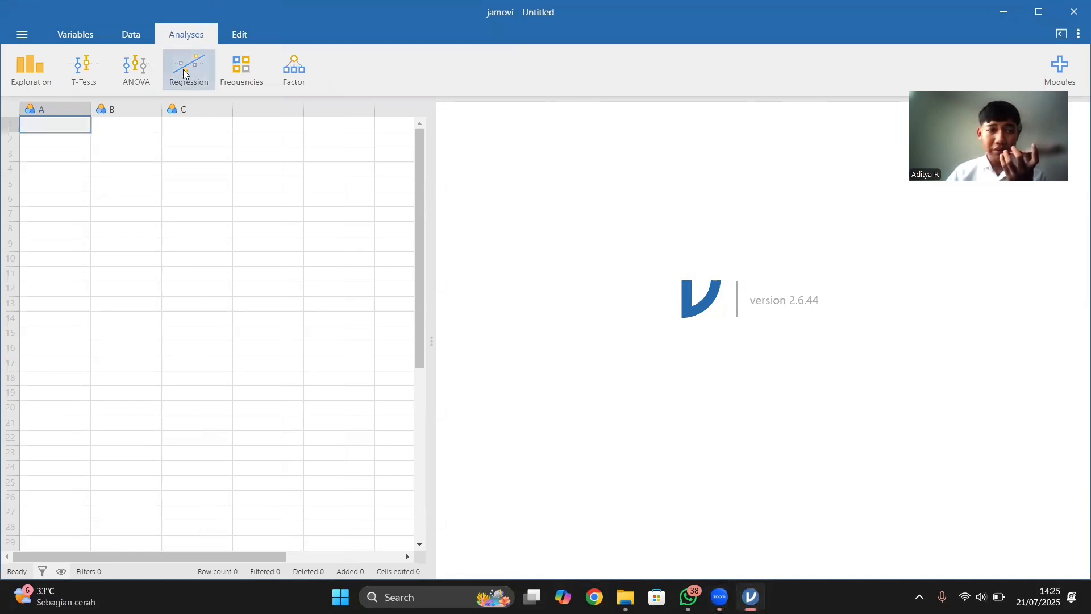
Open the data file Variabel Soal Pilihan Berganda.xlsx.omv from the Documents folder
click(21, 38)
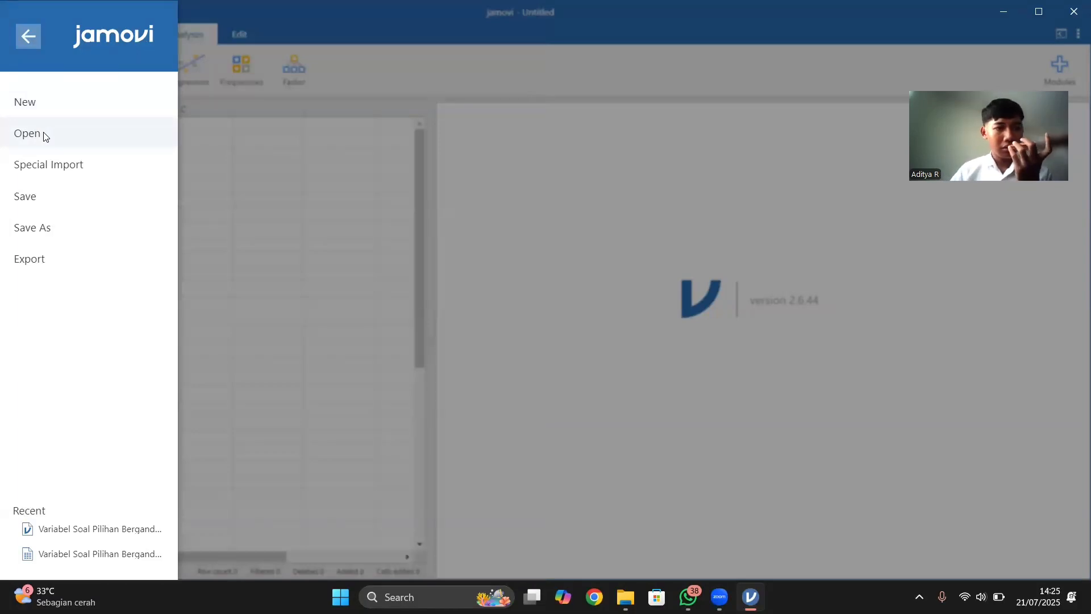
click(60, 136)
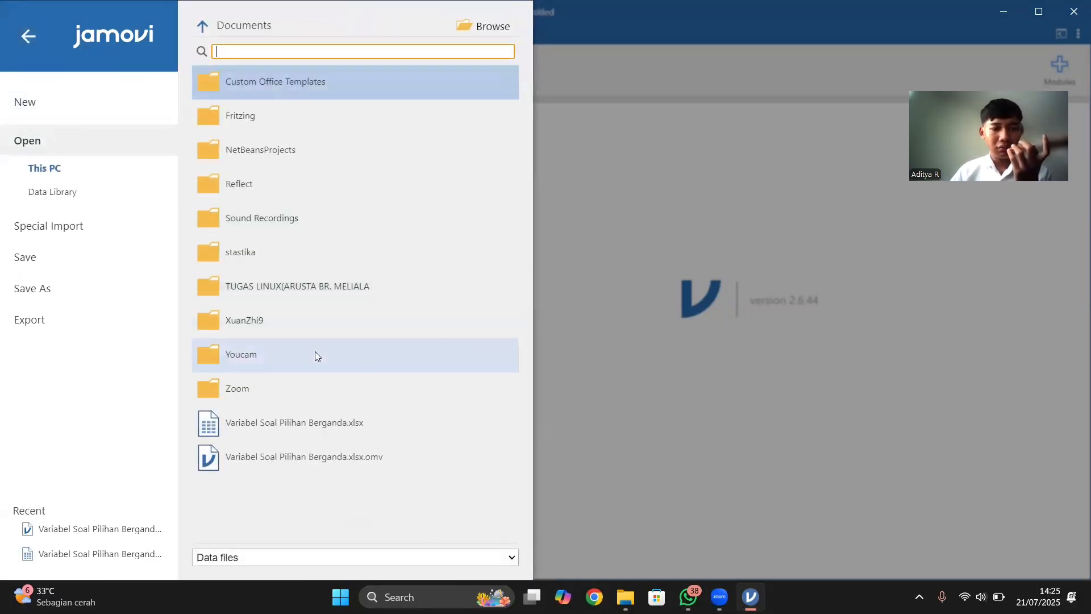
click(309, 447)
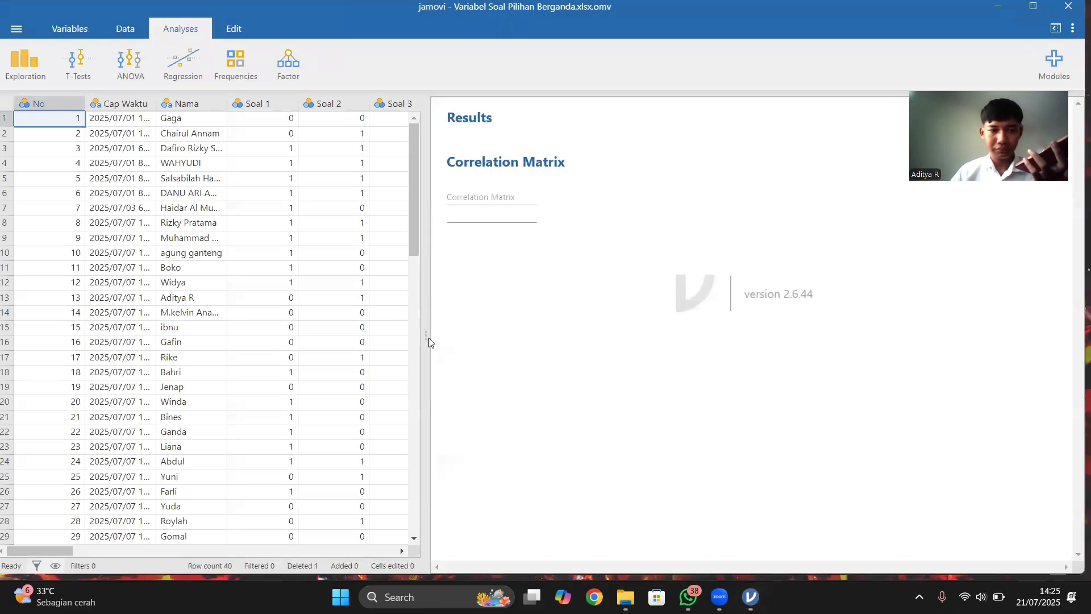
Expand the data sheet to full width and review the question columns Soal 1 to Soal 25 and the Jumlah column
drag(522, 346, 1079, 196)
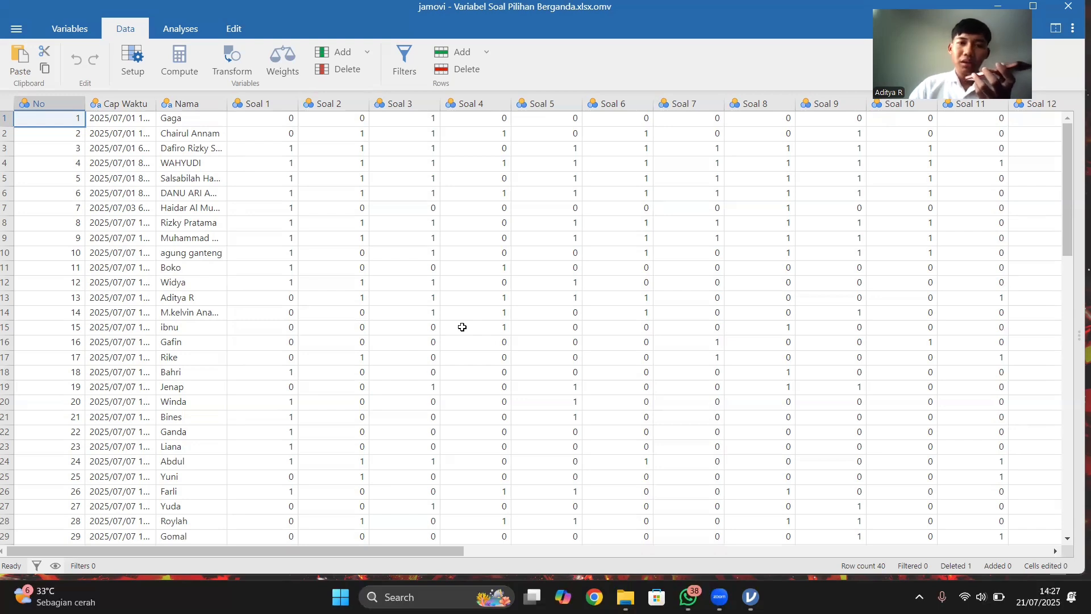
scroll(462, 327, right, 10)
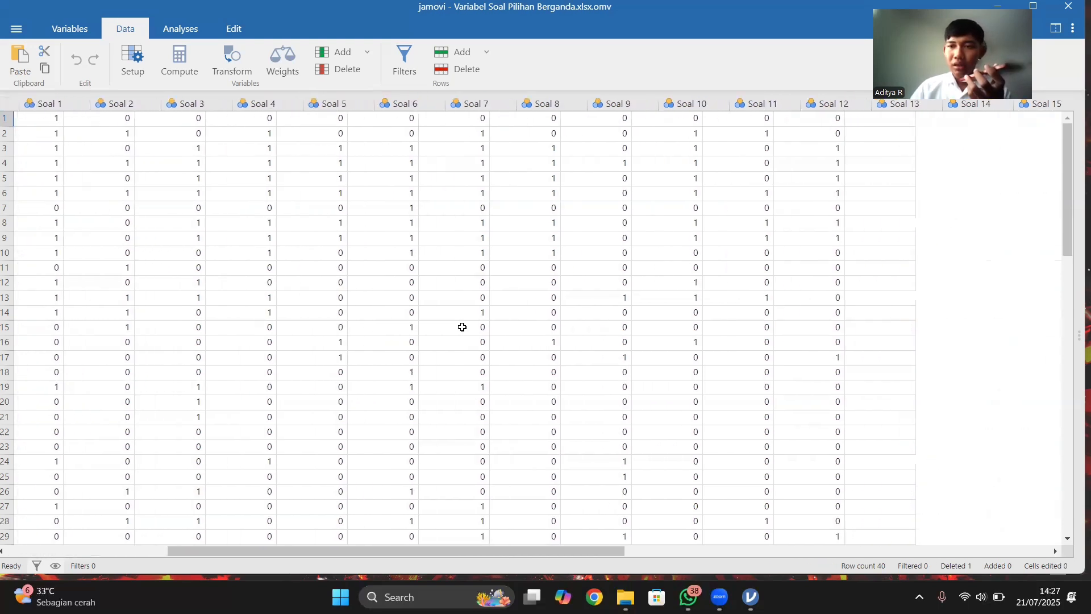
scroll(462, 328, right, 6)
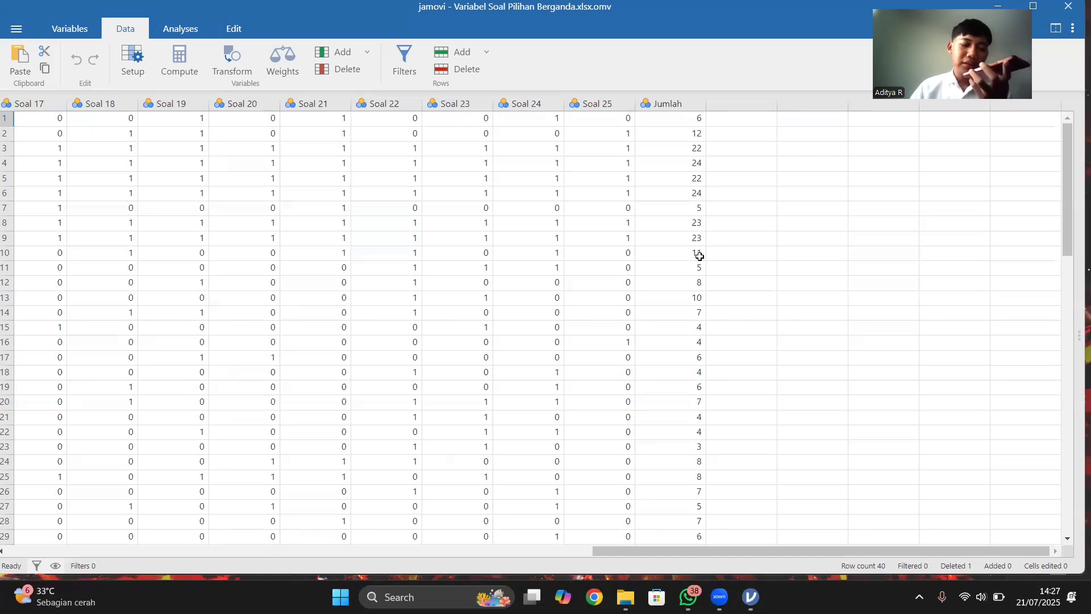
scroll(700, 256, left, 3)
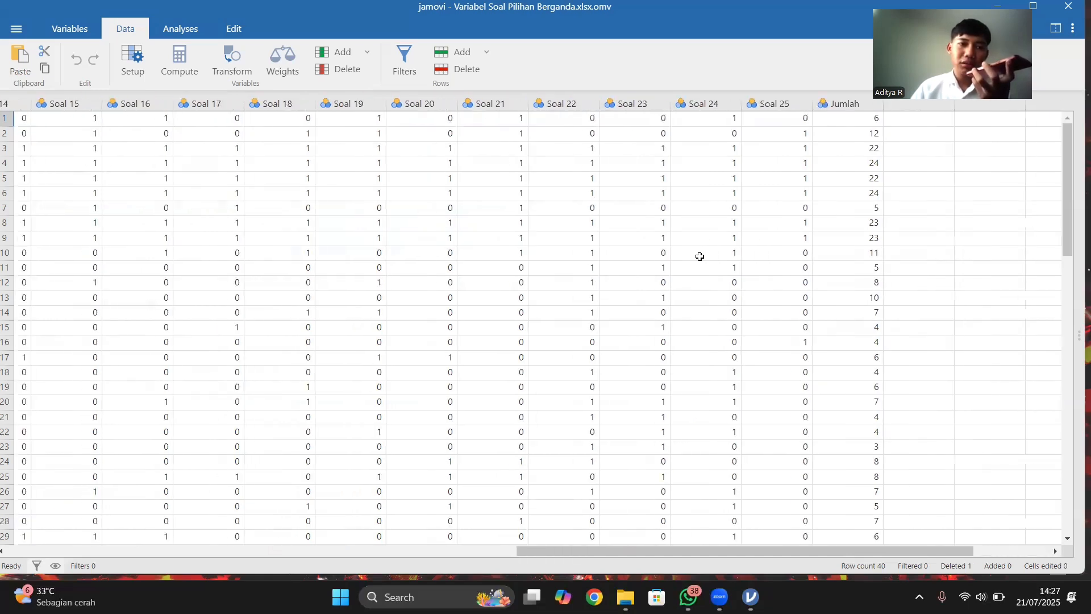
Create a new Correlation Matrix analysis for the opened dataset
click(180, 36)
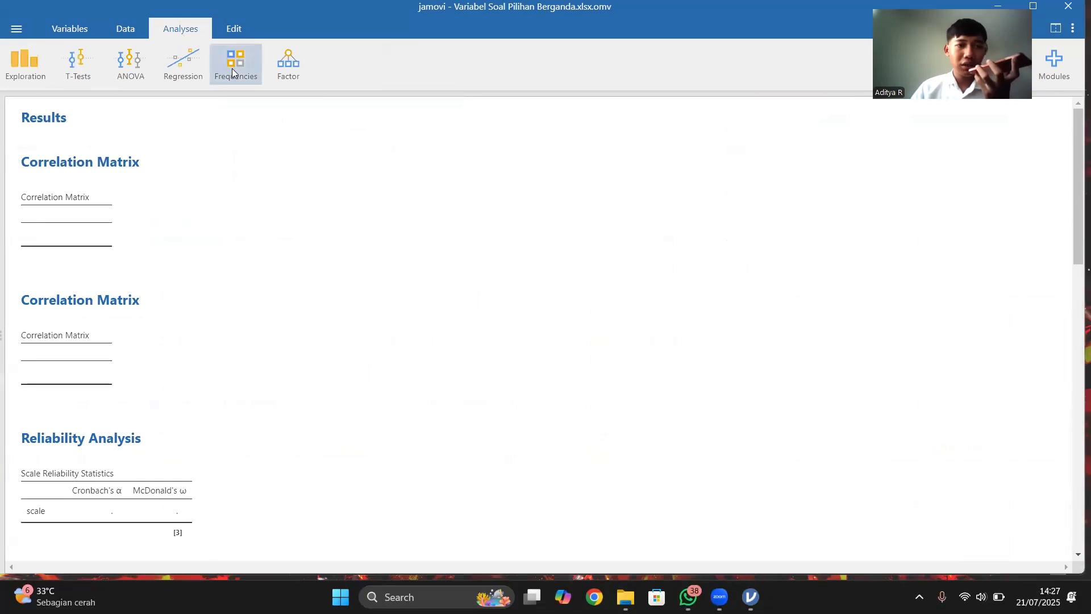
click(186, 66)
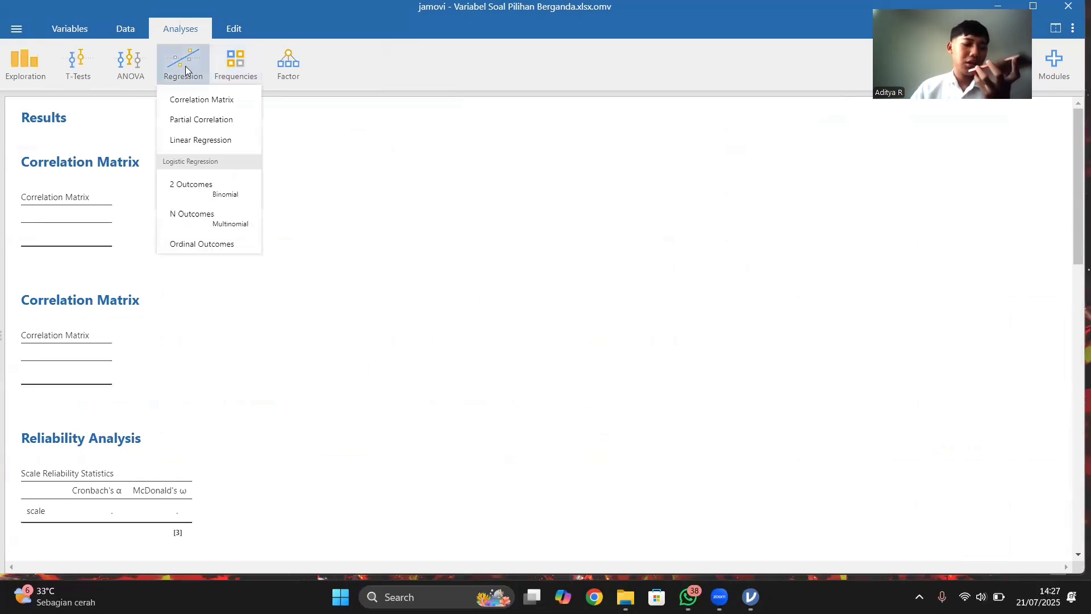
click(193, 102)
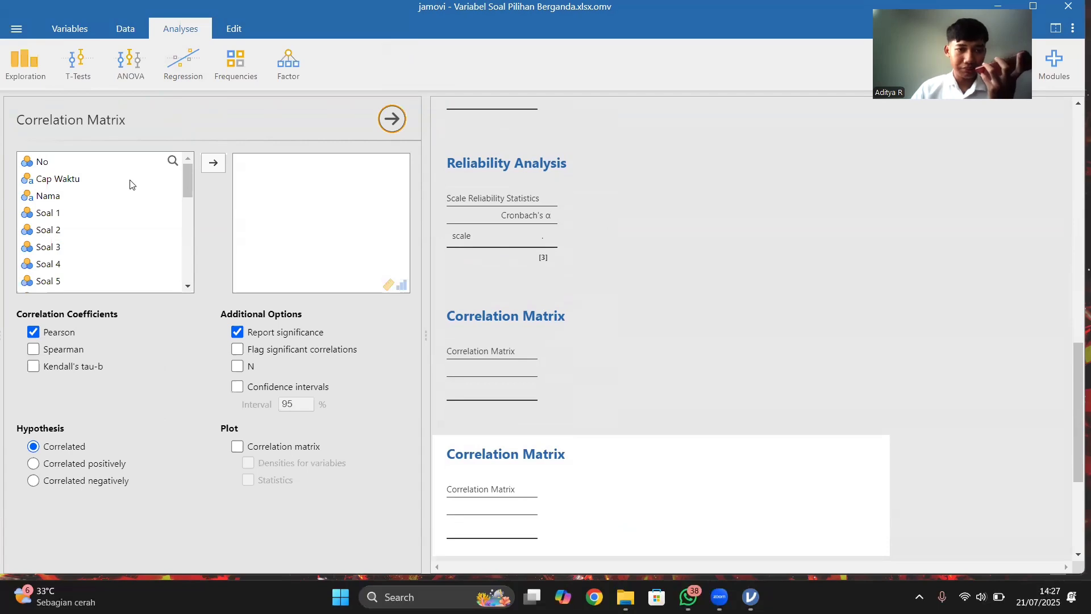
Add the variables Soal 1 through Soal 25 and Jumlah to the correlation matrix analysis
scroll(130, 184, down, 1)
scroll(130, 183, up, 1)
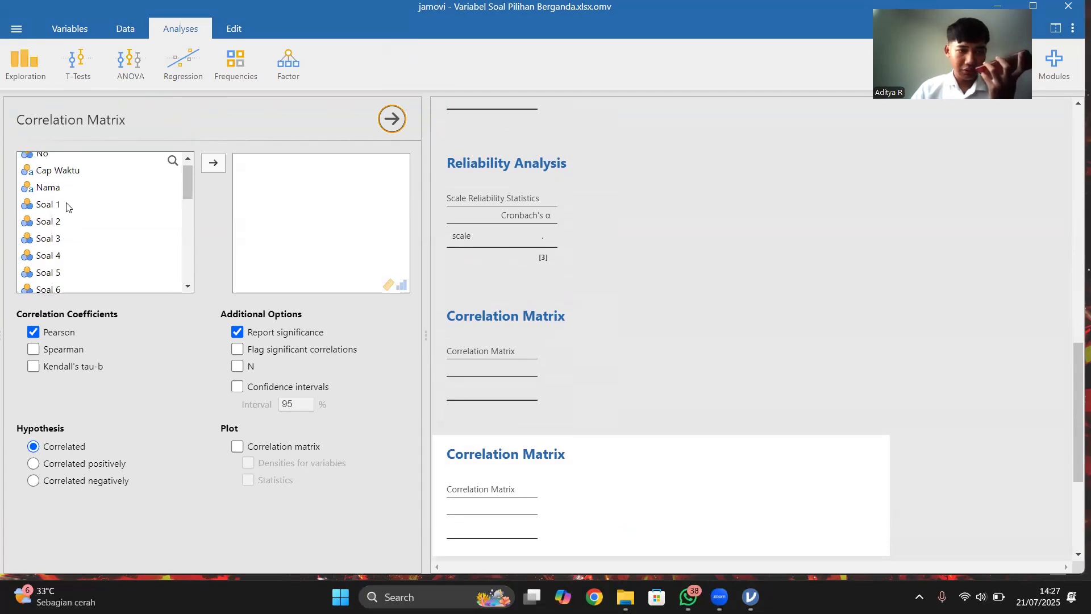
scroll(66, 206, down, 5)
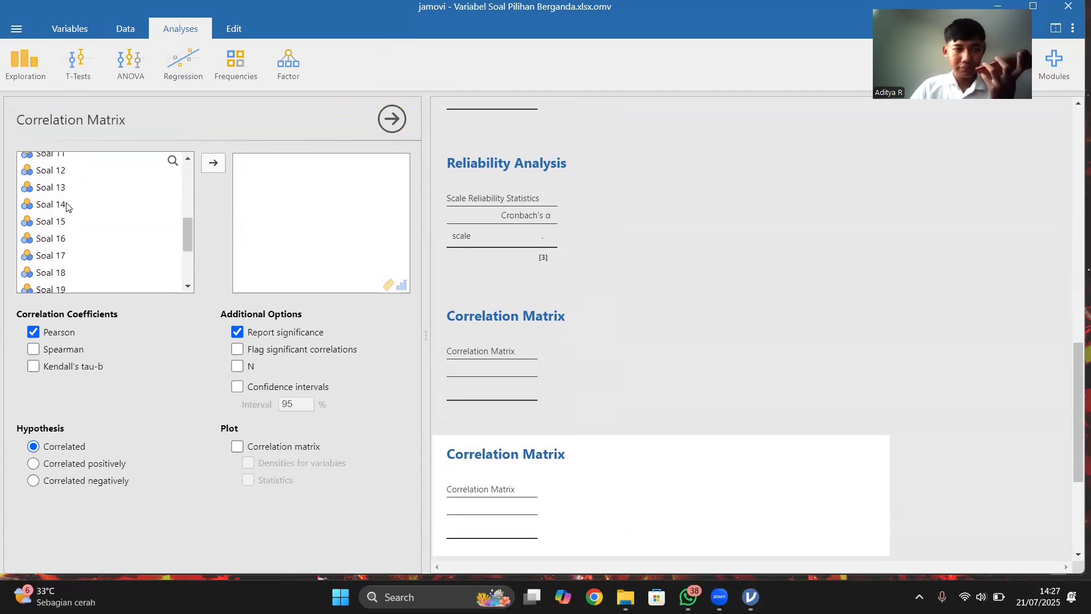
scroll(66, 206, down, 3)
drag(66, 206, 107, 209)
scroll(108, 210, up, 8)
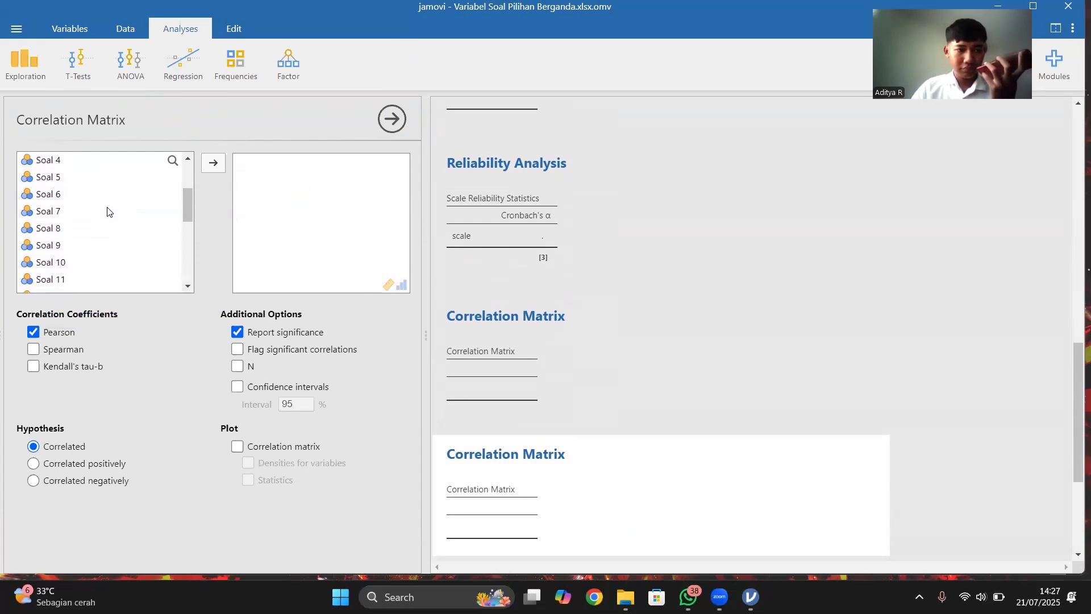
click(93, 192)
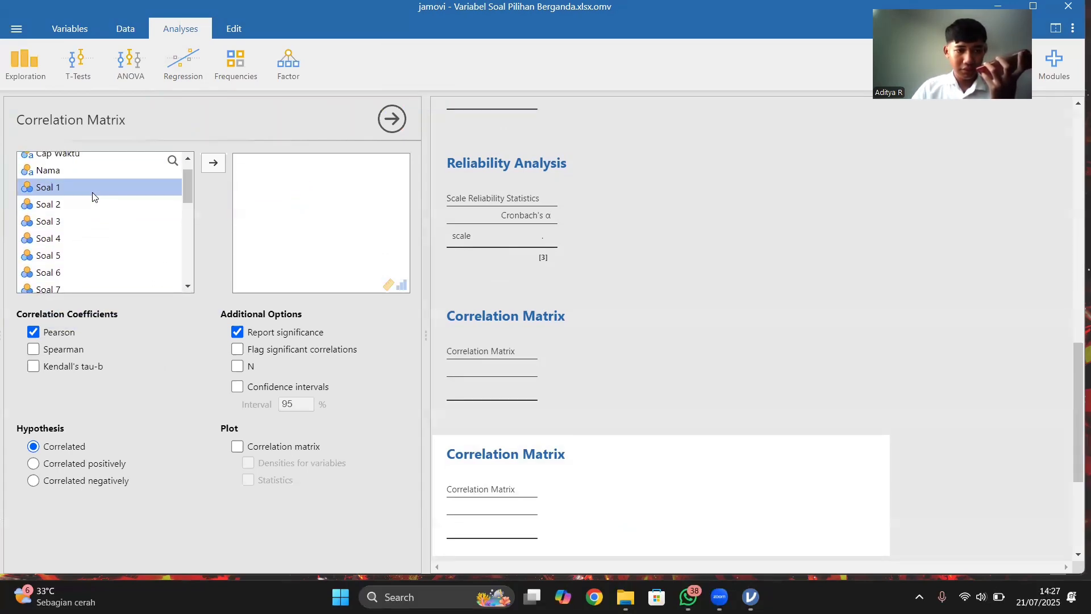
click(210, 165)
click(210, 164)
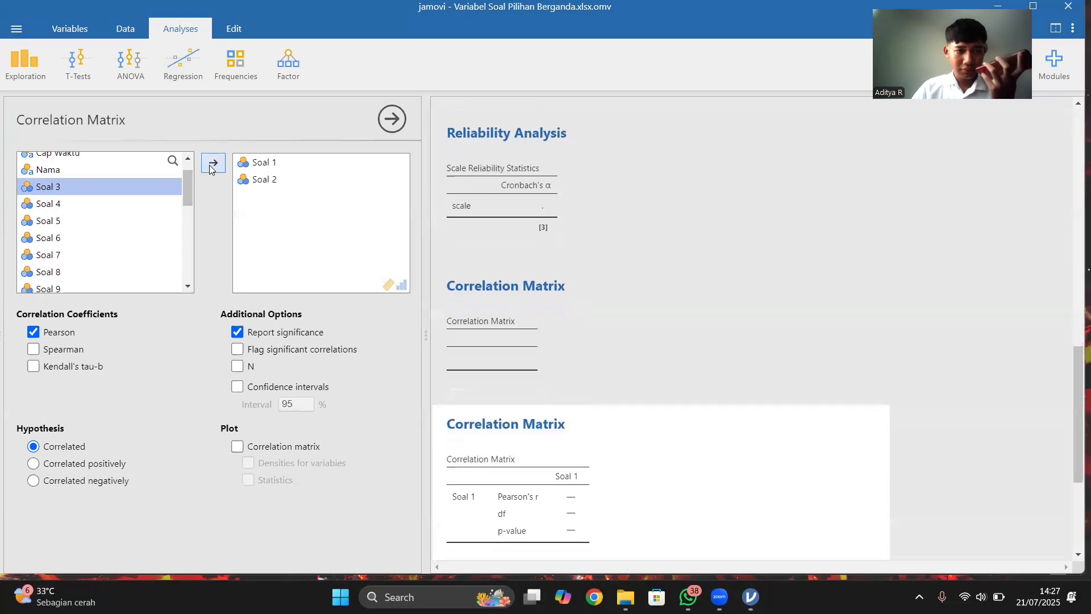
click(211, 164)
click(210, 164)
click(210, 165)
click(210, 165)
click(210, 165)
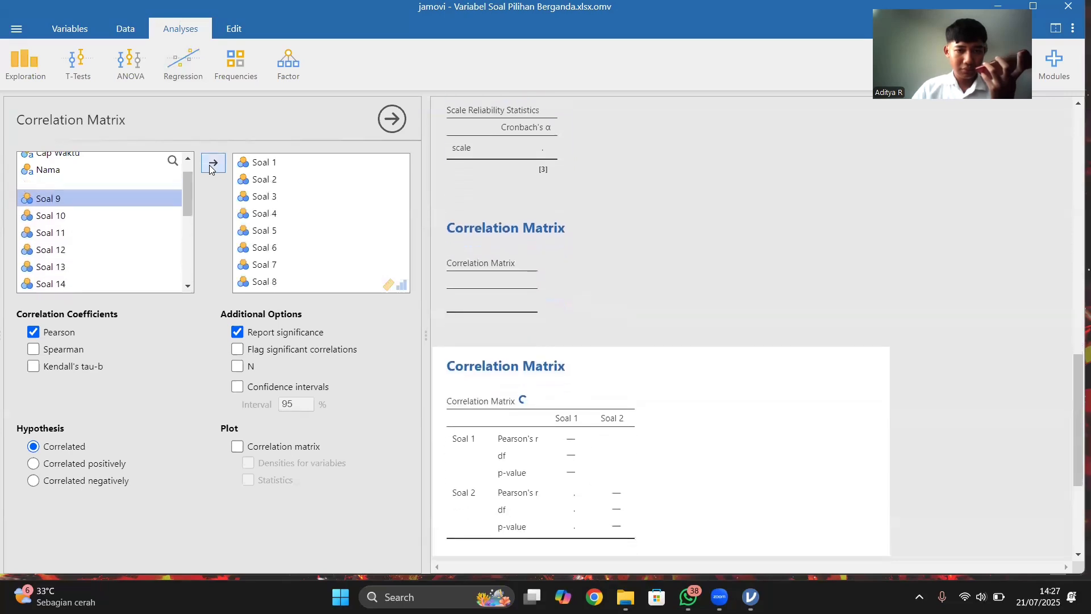
click(210, 165)
click(210, 165)
click(211, 165)
click(210, 164)
click(211, 165)
click(211, 165)
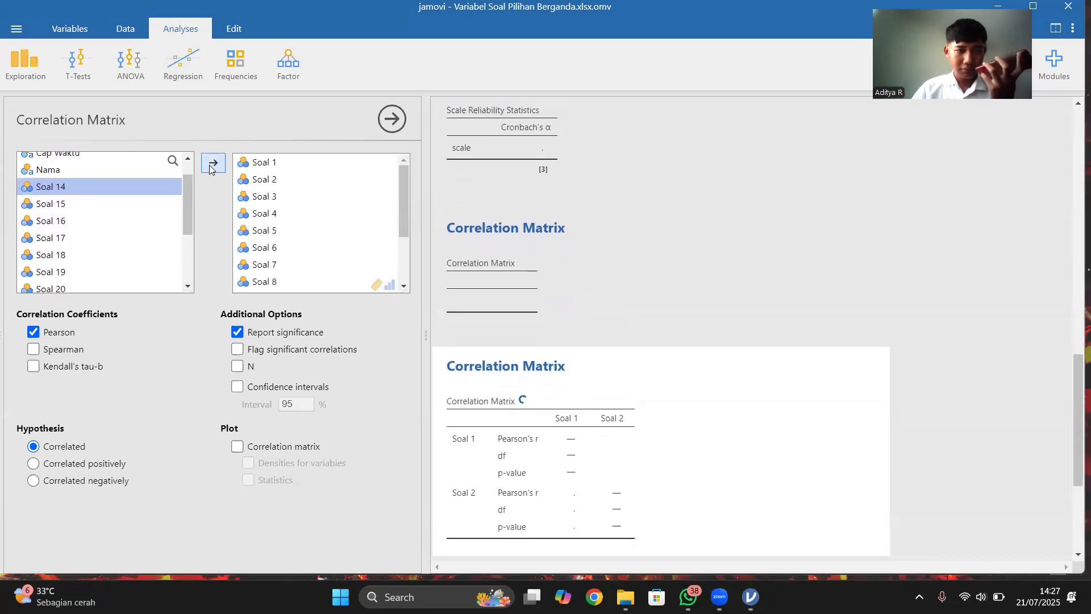
click(210, 164)
click(211, 165)
click(210, 165)
click(211, 165)
click(211, 164)
click(210, 164)
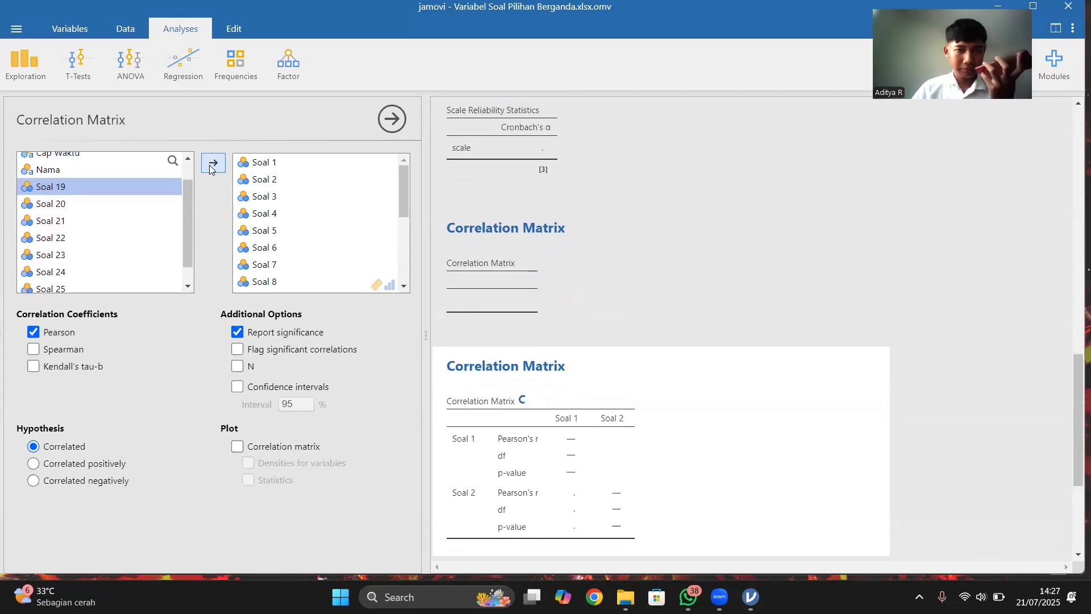
click(211, 165)
click(210, 165)
click(210, 164)
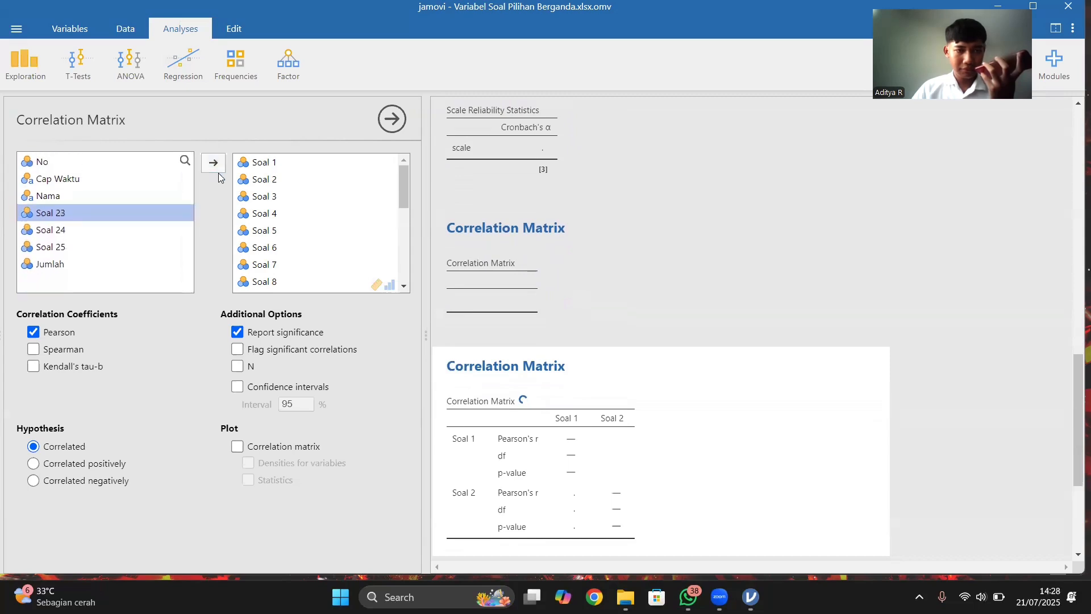
click(218, 170)
click(219, 170)
click(219, 170)
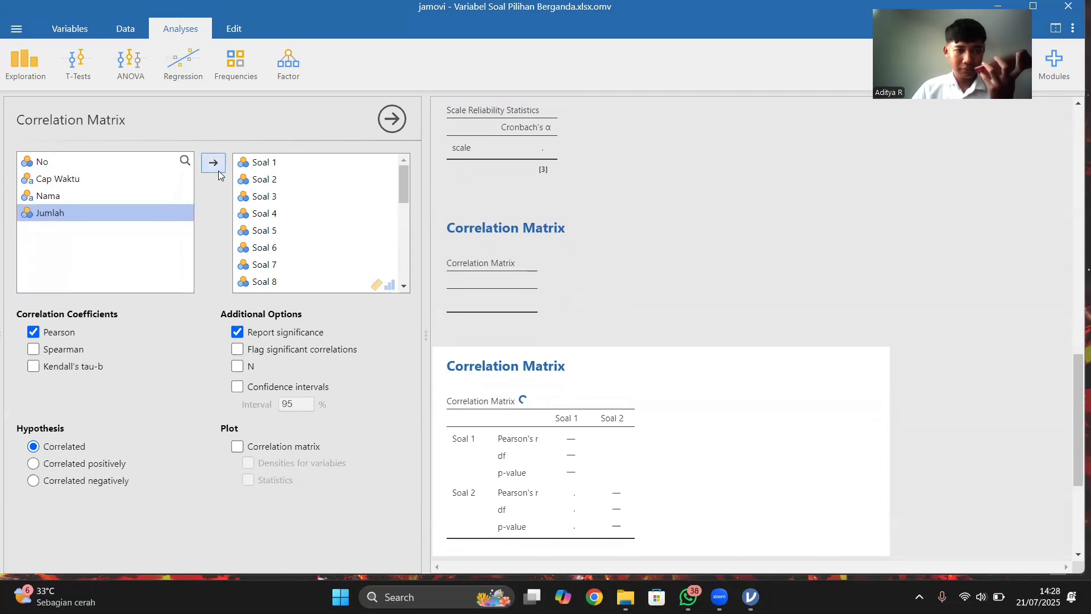
click(219, 170)
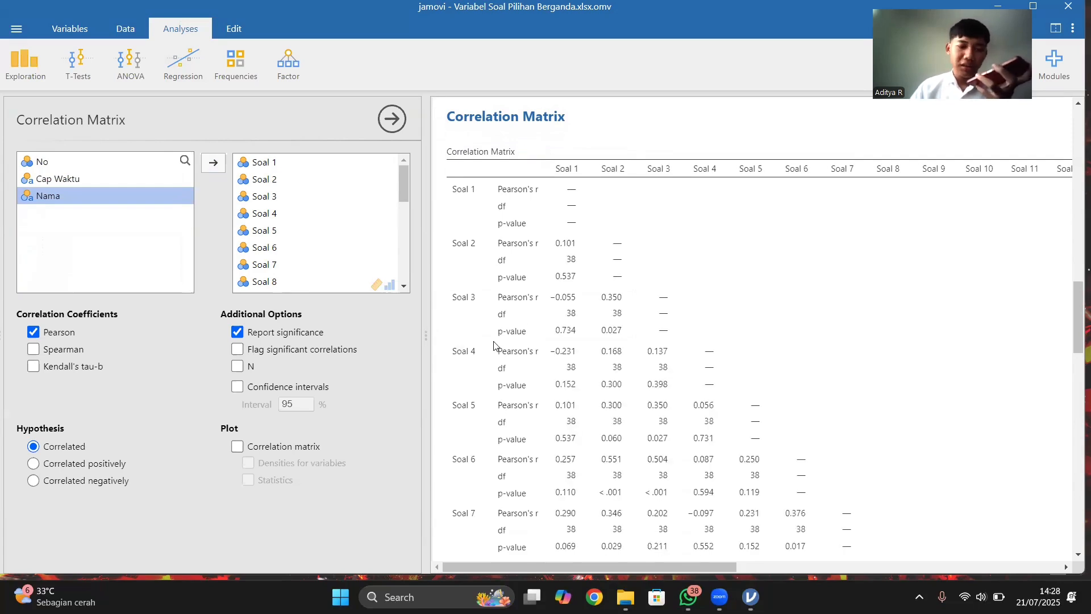
Examine the Pearson's r, df and p-values in the correlation matrix, from the Soal 1 row down to the Jumlah row
scroll(493, 343, down, 2)
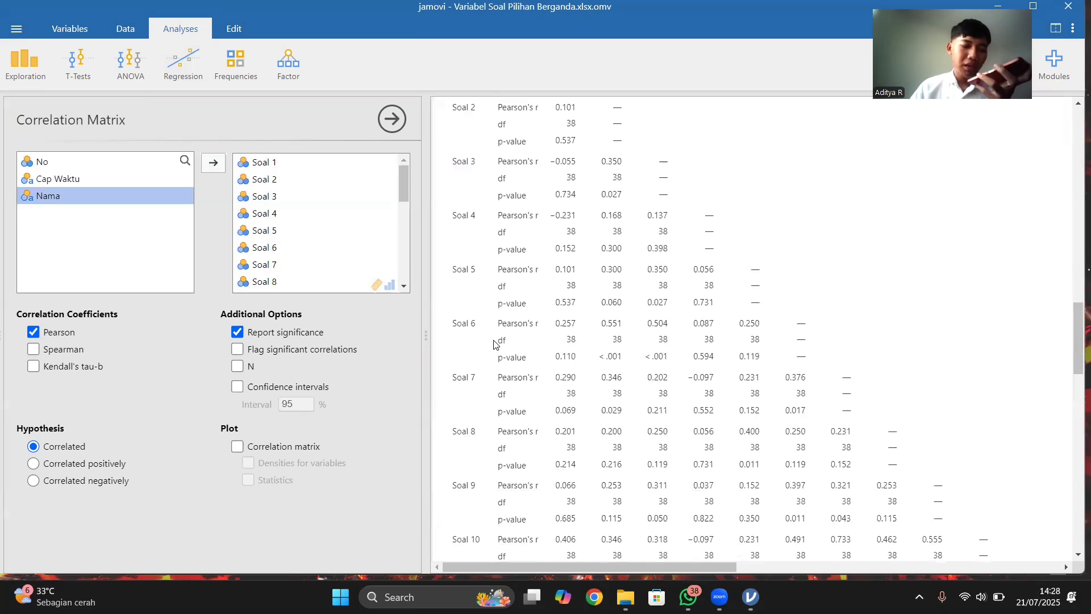
scroll(493, 343, up, 1)
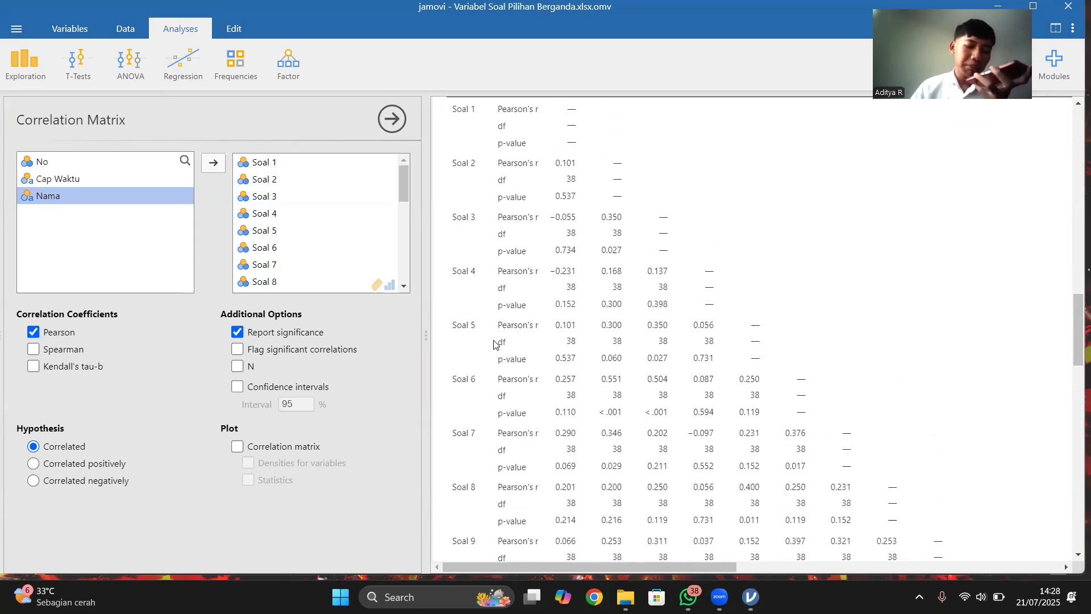
scroll(494, 344, down, 5)
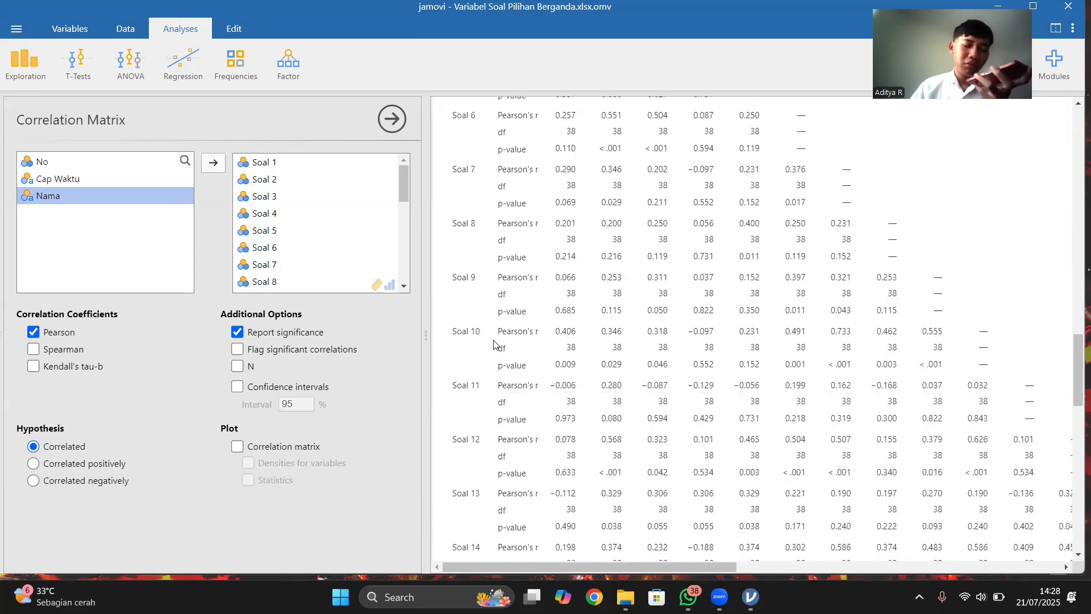
scroll(494, 343, down, 6)
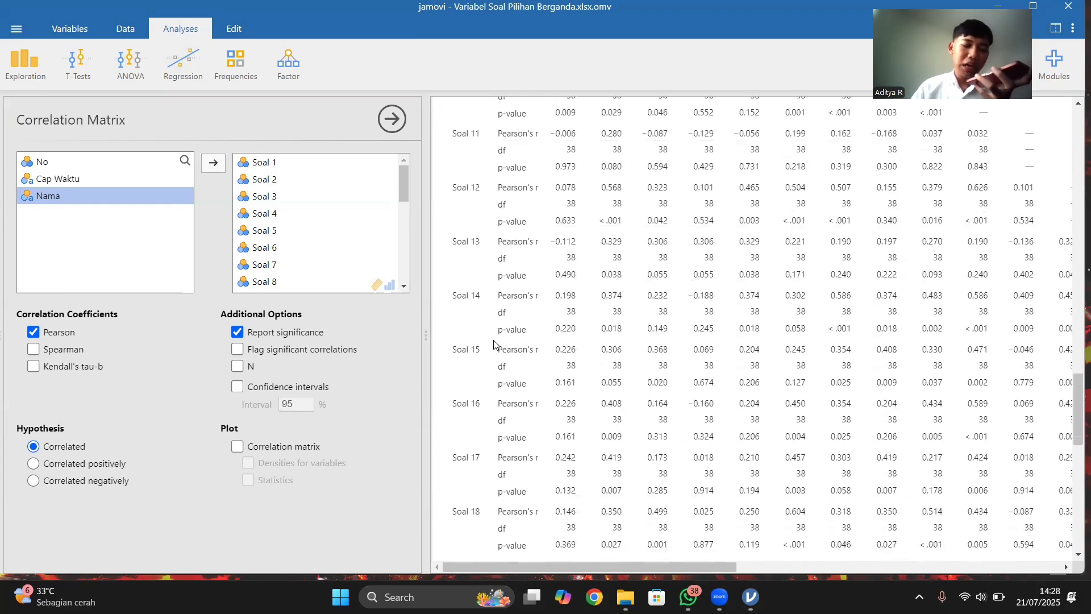
scroll(494, 343, down, 8)
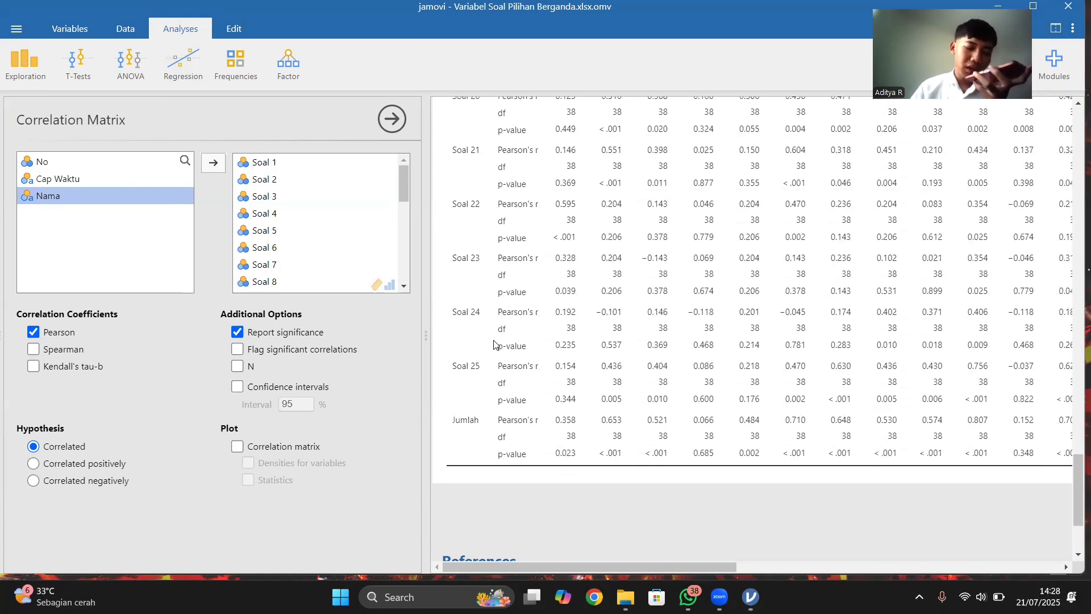
scroll(494, 344, down, 2)
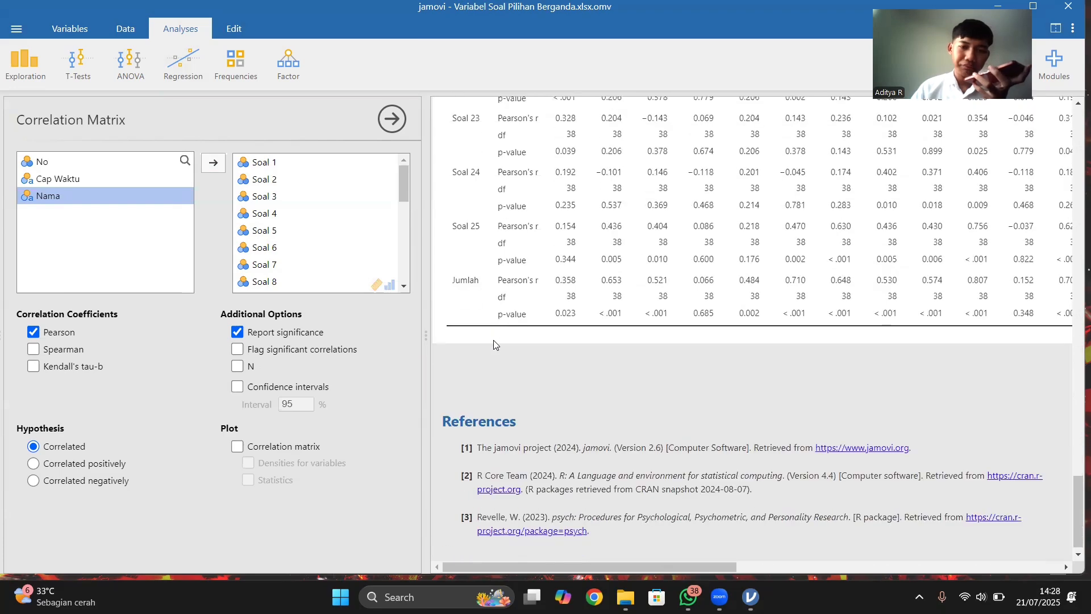
scroll(494, 343, up, 1)
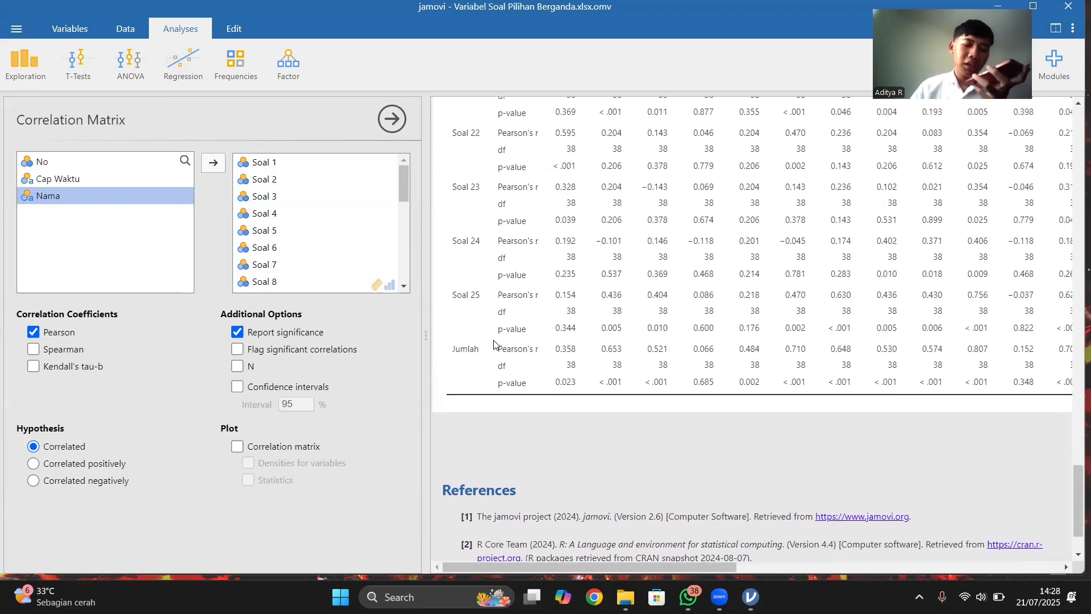
scroll(493, 340, down, 1)
scroll(494, 340, up, 2)
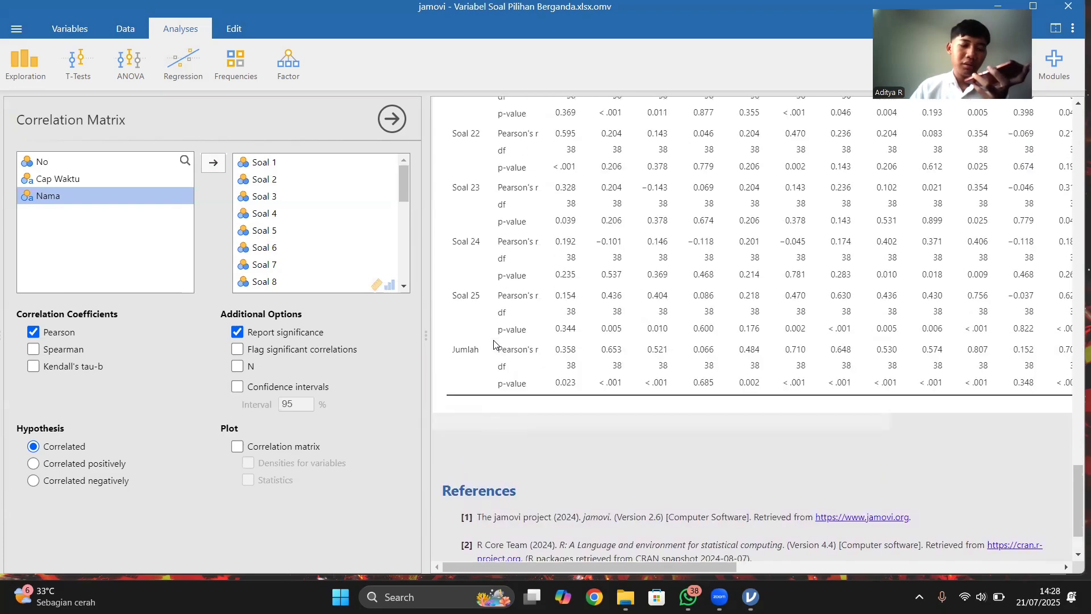
scroll(494, 343, up, 1)
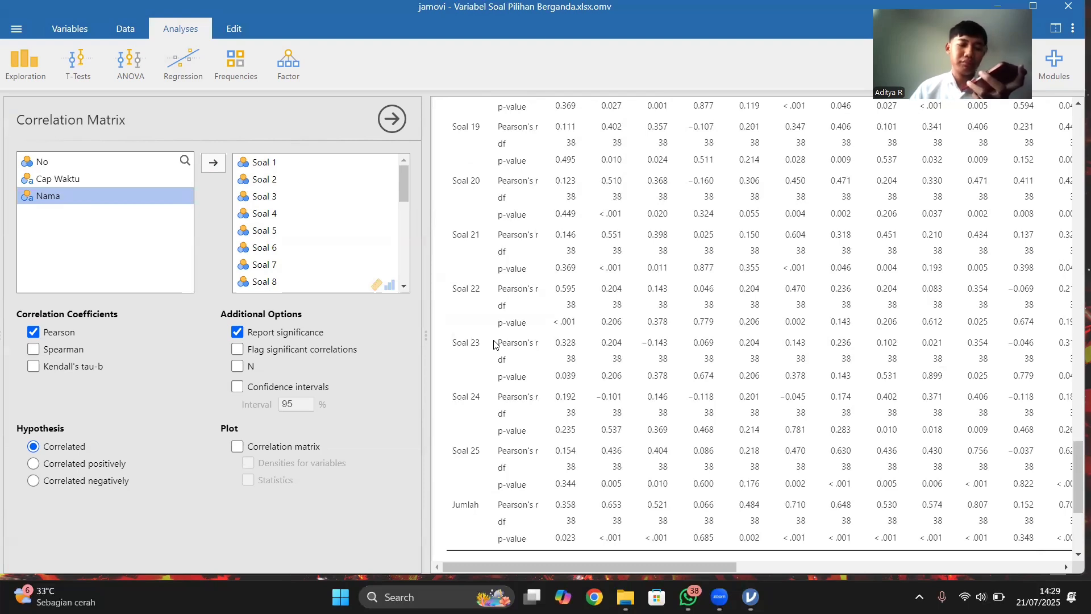
scroll(494, 344, down, 2)
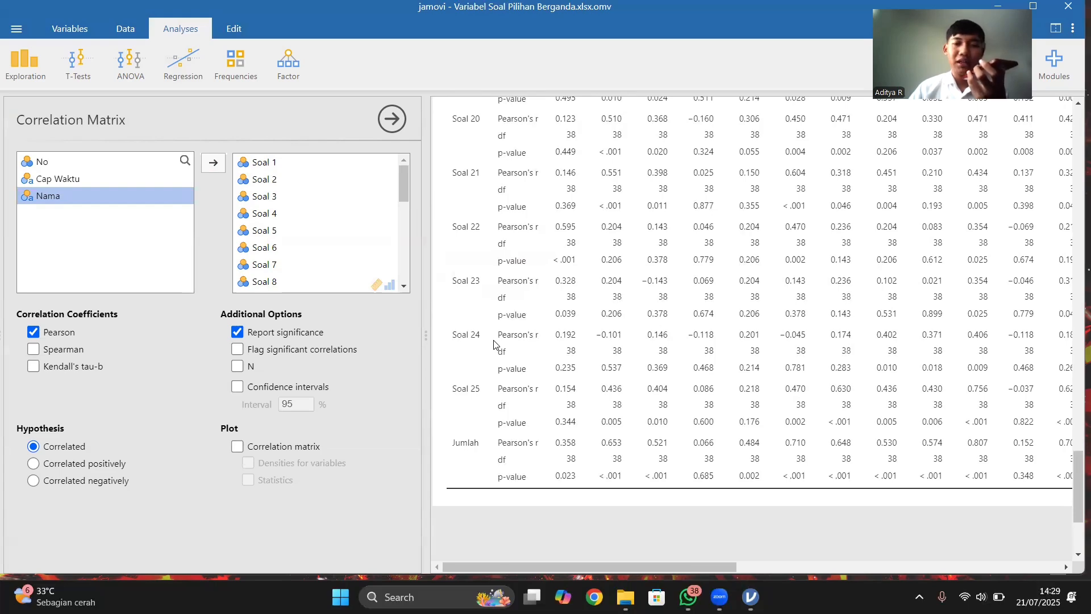
scroll(493, 344, up, 5)
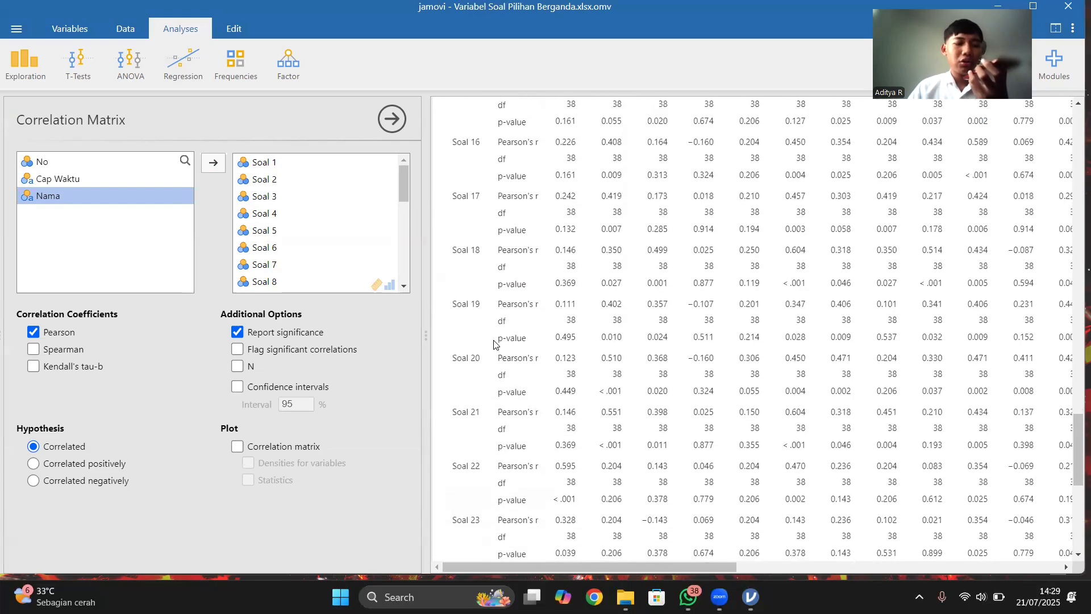
Examine the correlation values in the last rows of the matrix, from Soal 16 down to Jumlah
scroll(494, 344, down, 1)
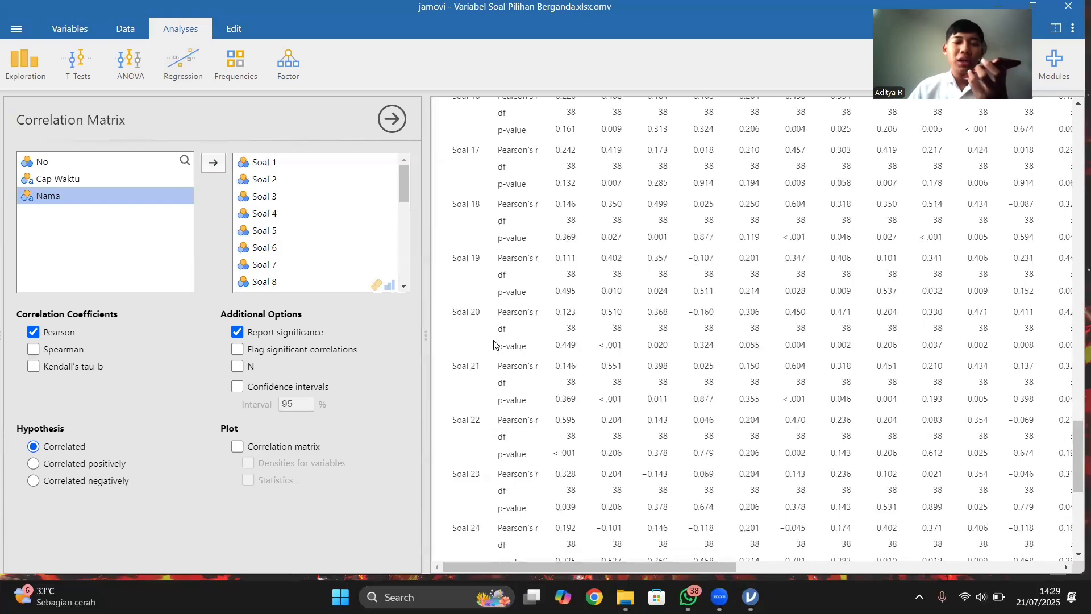
scroll(494, 344, down, 2)
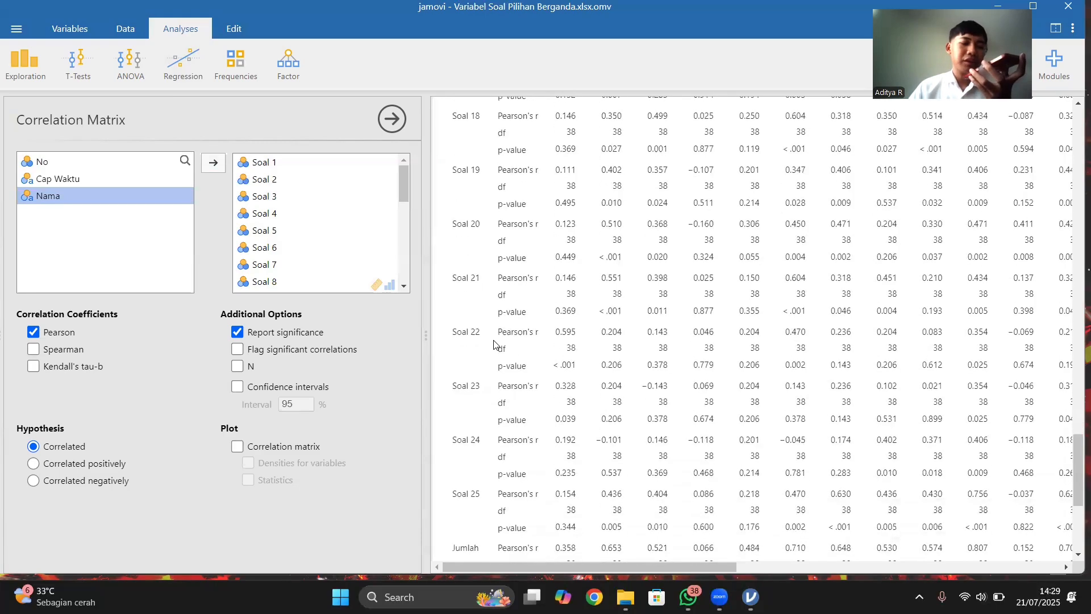
scroll(494, 344, up, 10)
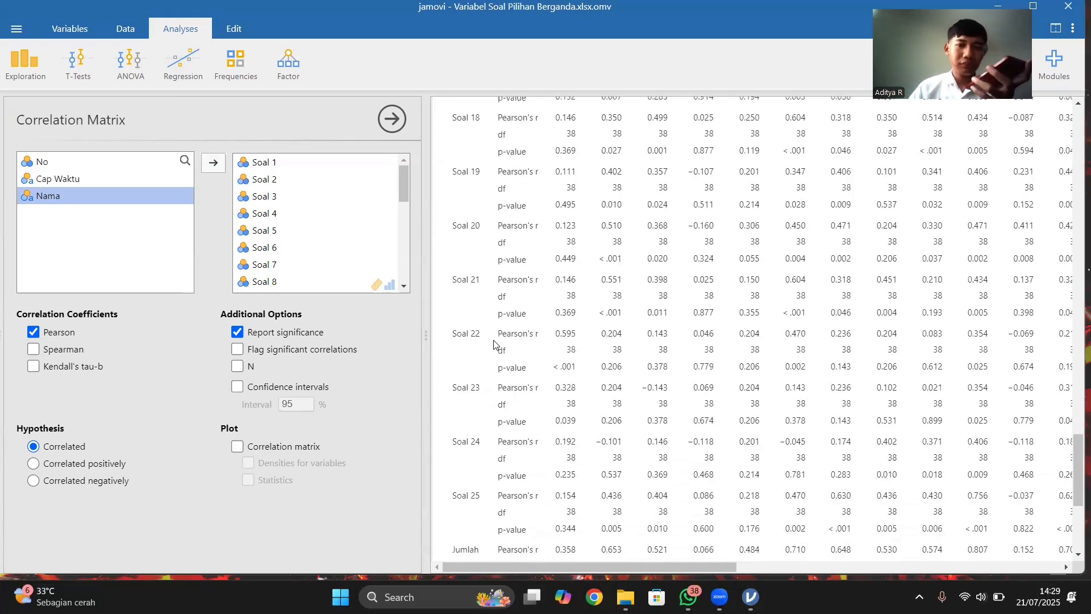
scroll(493, 340, down, 10)
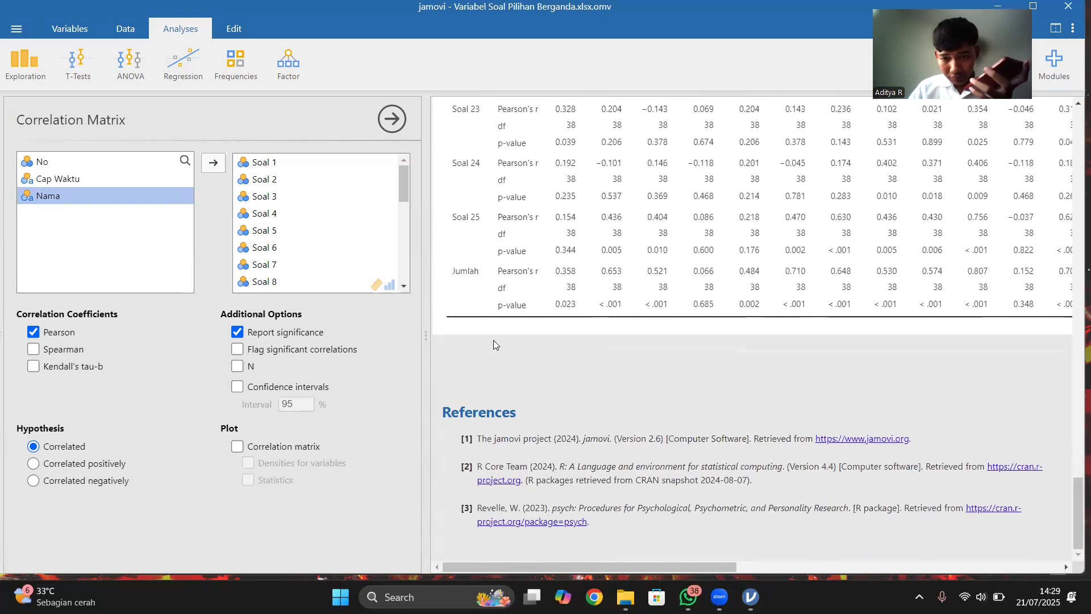
Reopen the second empty Correlation Matrix analysis in the results and add Soal 1 and Soal 2 to it, leaving Nama out
scroll(493, 340, up, 20)
scroll(500, 353, up, 4)
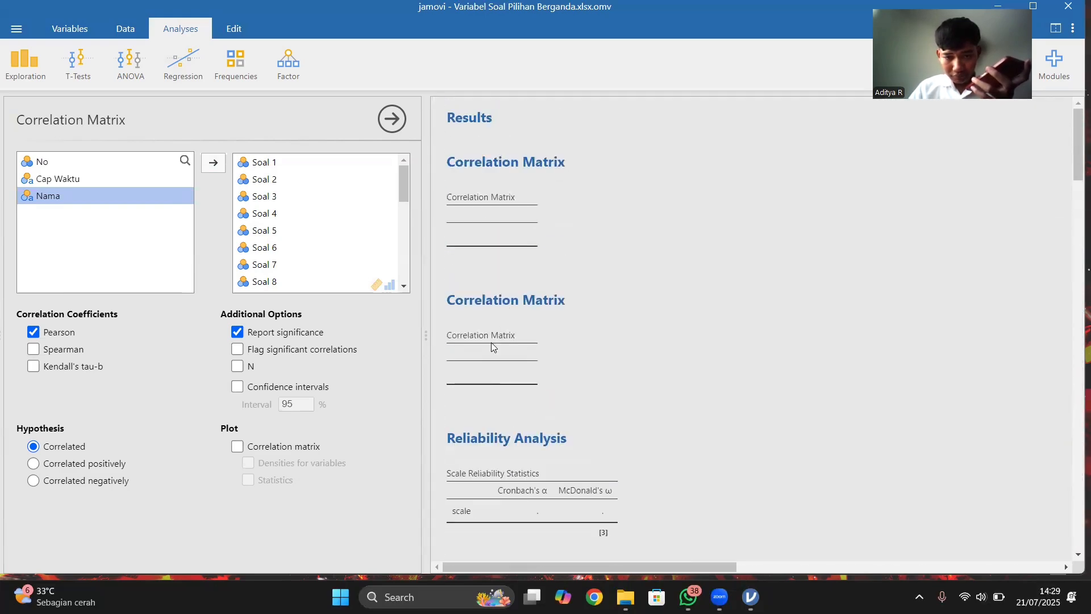
click(491, 342)
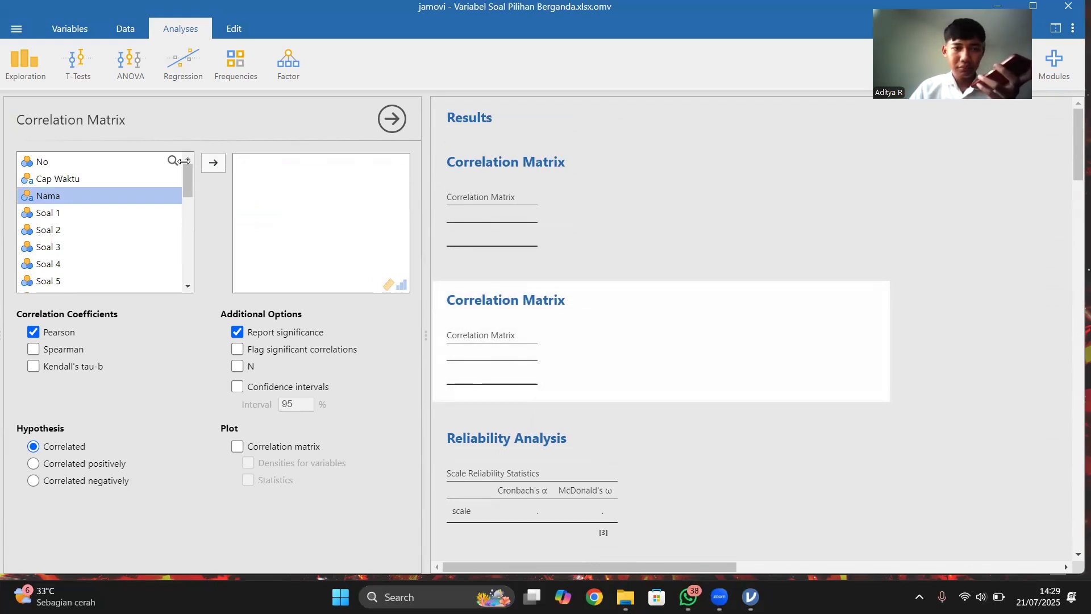
click(214, 162)
click(213, 162)
click(214, 163)
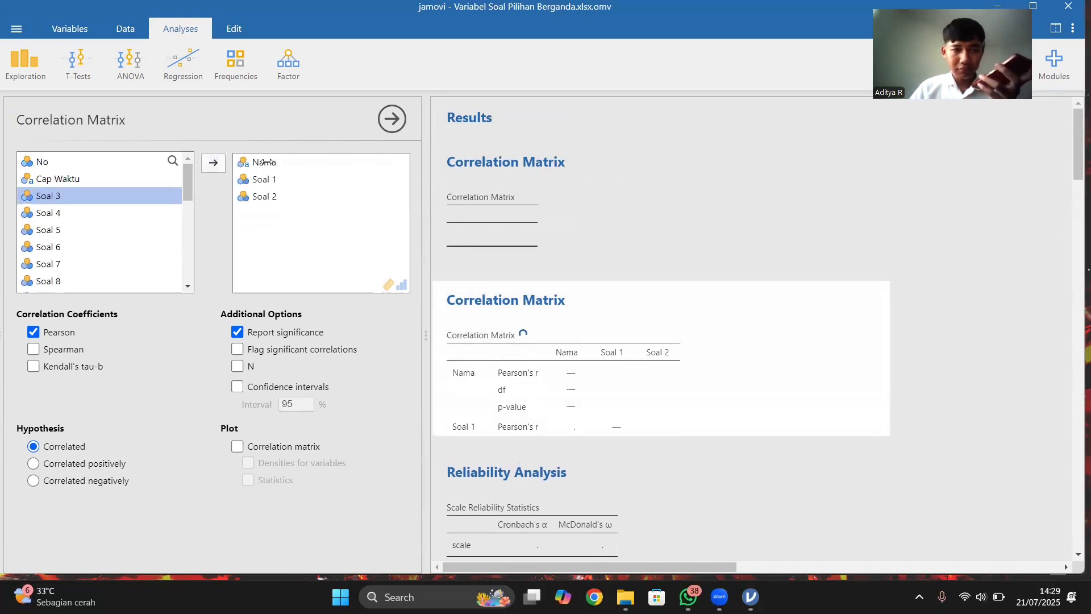
click(268, 162)
click(214, 162)
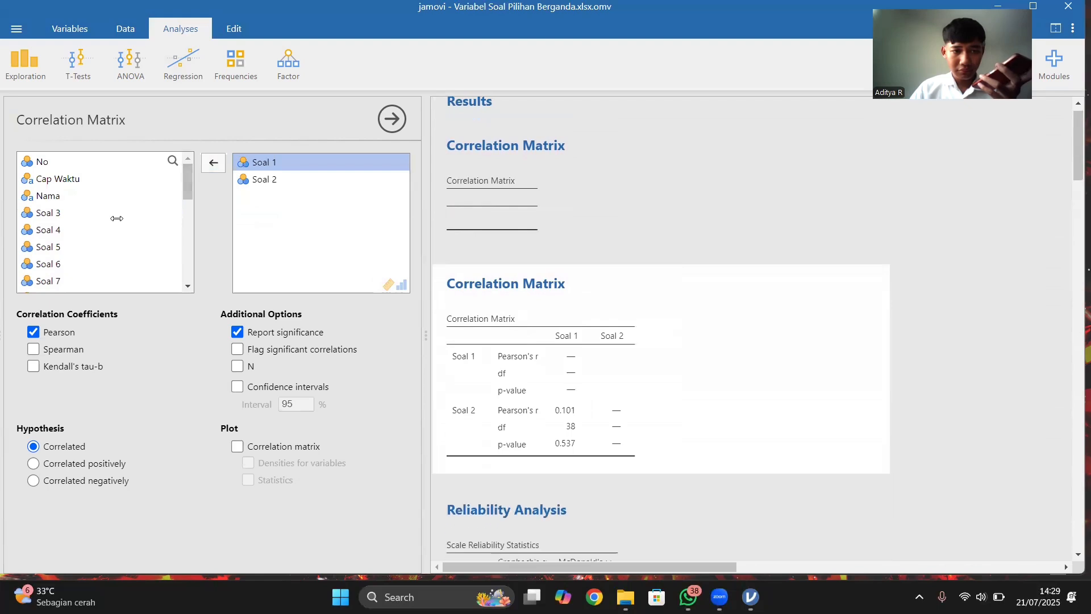
Add the variables Soal 3 through Soal 25 and Jumlah to the reopened correlation matrix
drag(117, 219, 140, 213)
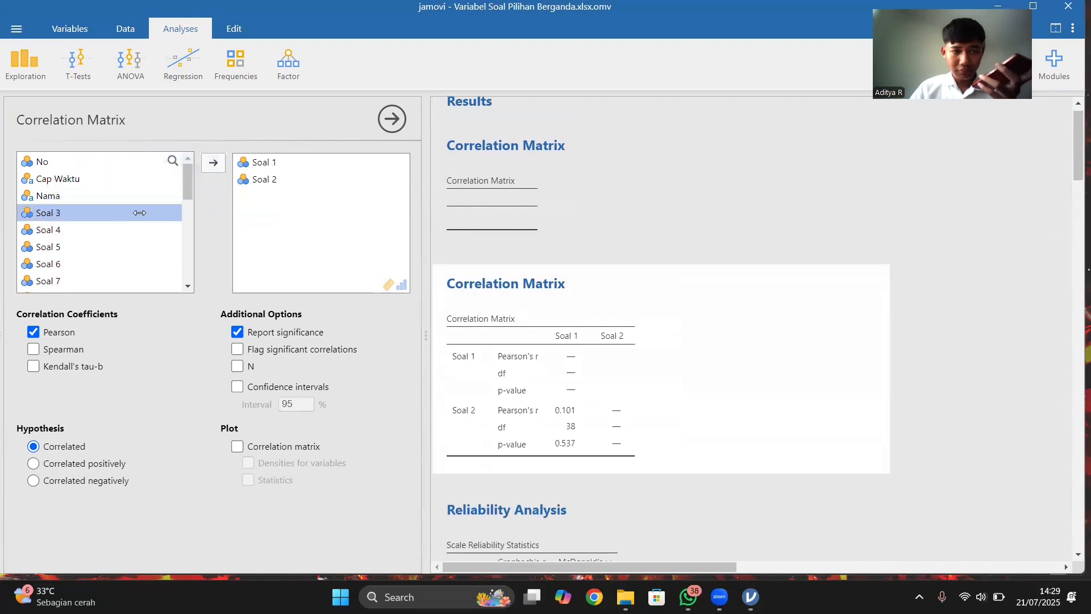
click(213, 163)
click(213, 163)
click(214, 163)
click(214, 164)
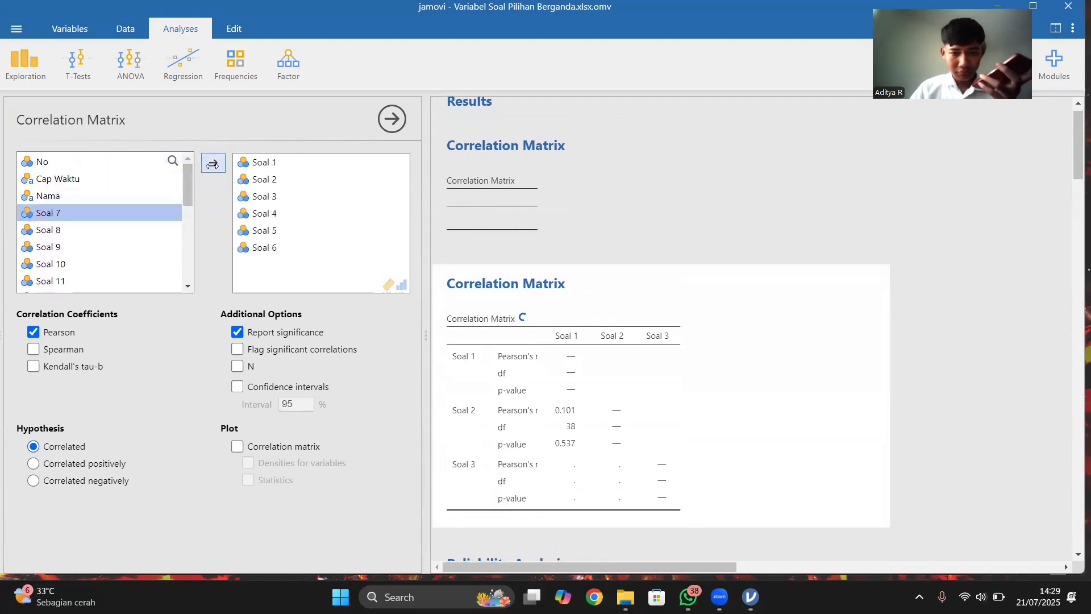
click(213, 163)
click(213, 163)
click(213, 163)
click(213, 163)
click(213, 163)
click(213, 163)
click(214, 163)
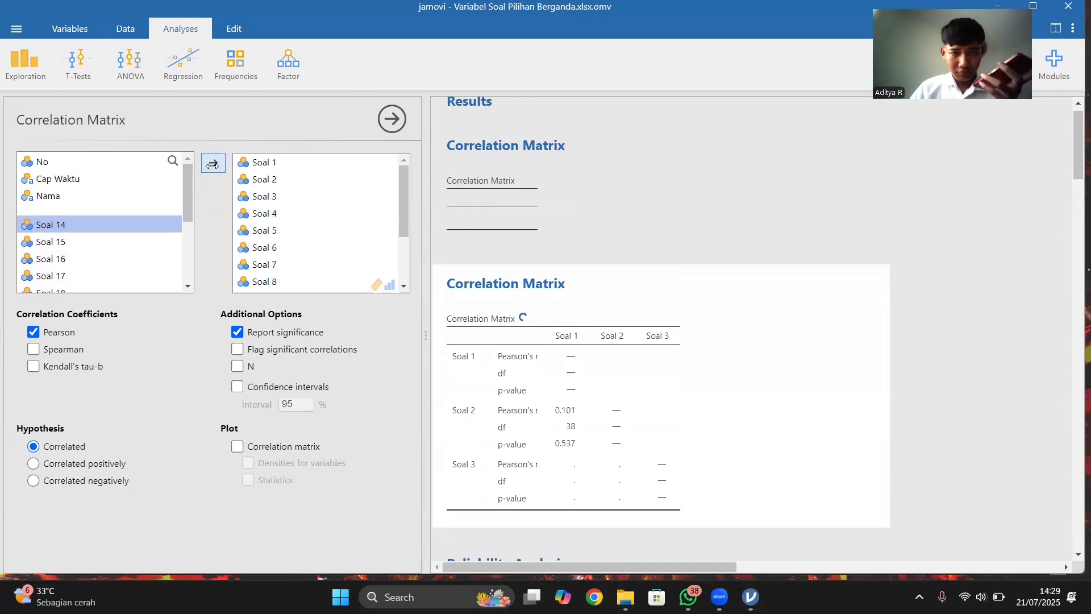
click(213, 163)
click(213, 163)
click(213, 163)
click(214, 163)
click(213, 163)
click(213, 163)
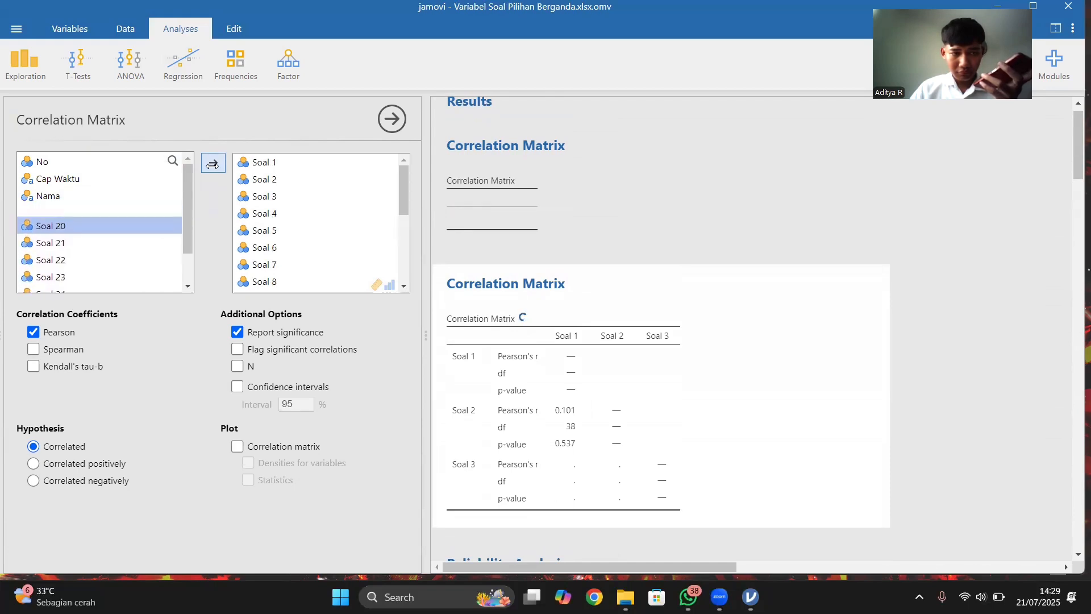
click(213, 163)
click(213, 163)
click(213, 163)
click(213, 163)
click(213, 163)
click(213, 163)
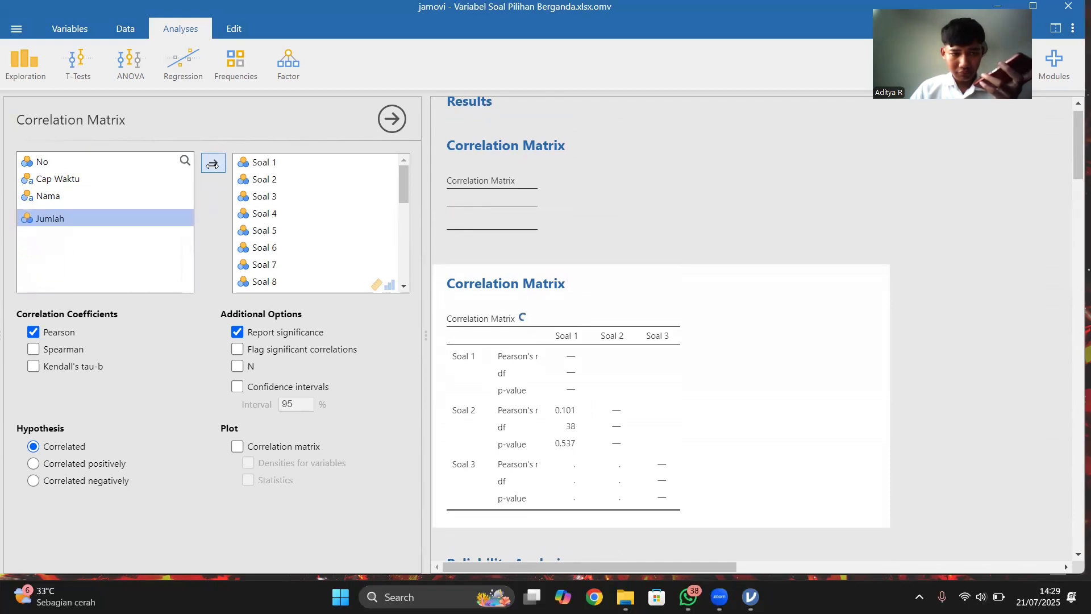
click(213, 163)
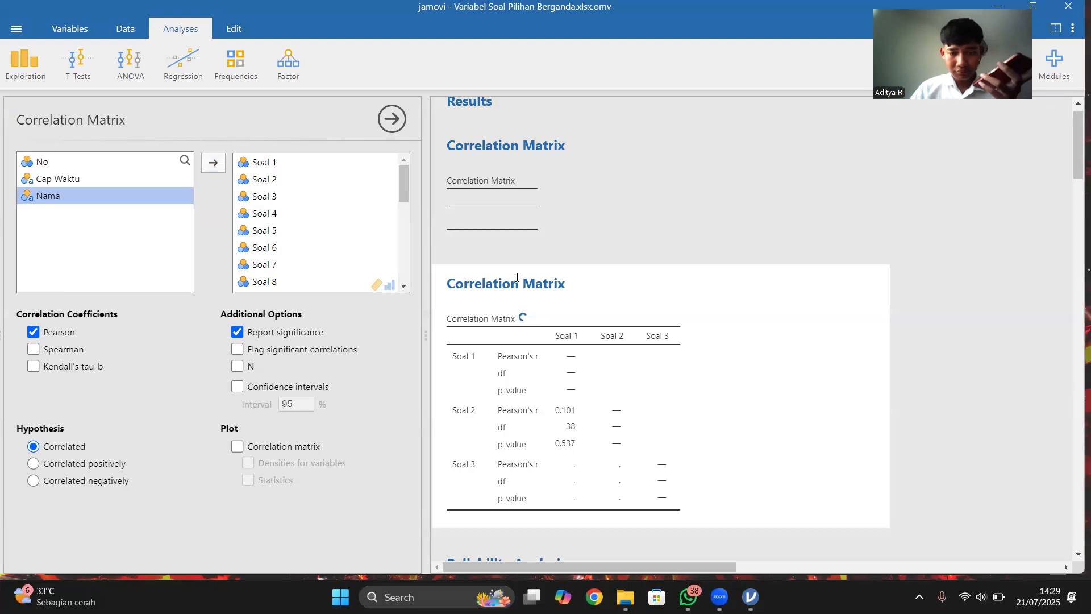
Review the refilled correlation matrix down to its Jumlah row, along with the other analyses in the results
scroll(517, 282, down, 3)
scroll(517, 281, up, 2)
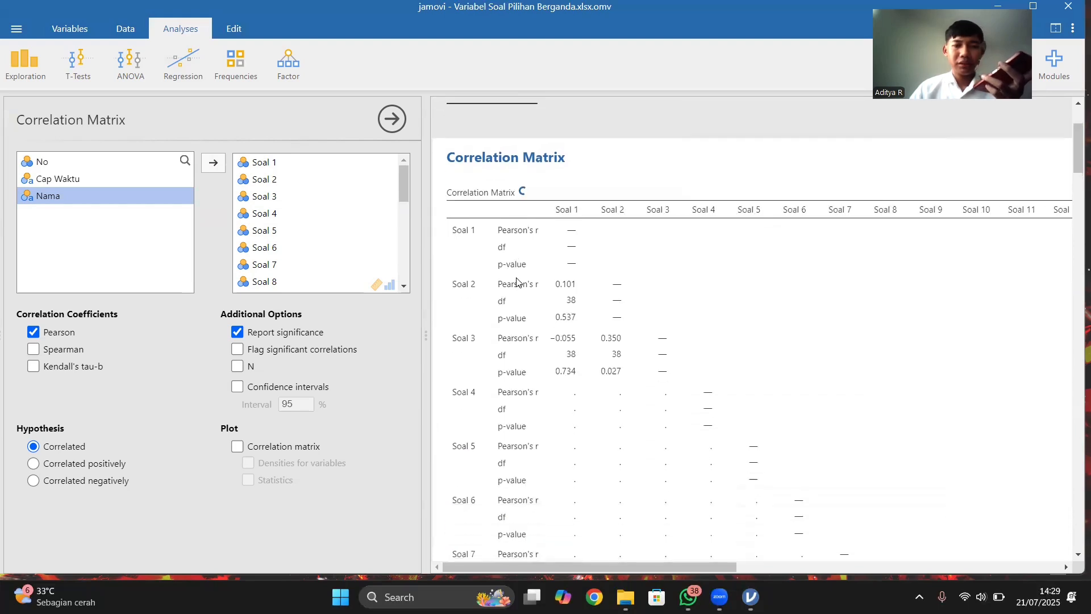
scroll(517, 280, down, 5)
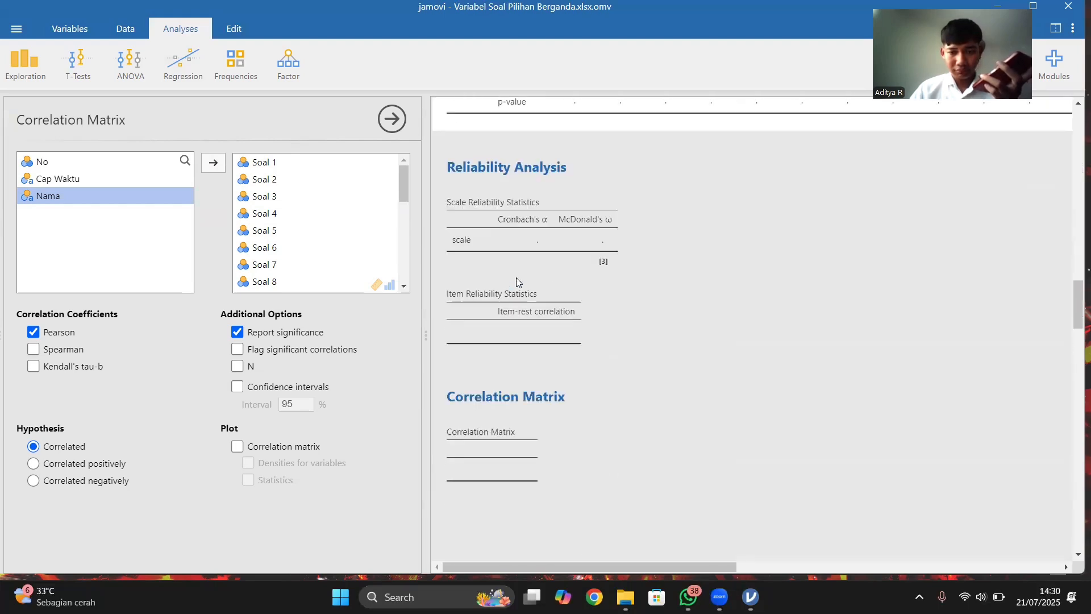
scroll(517, 277, down, 6)
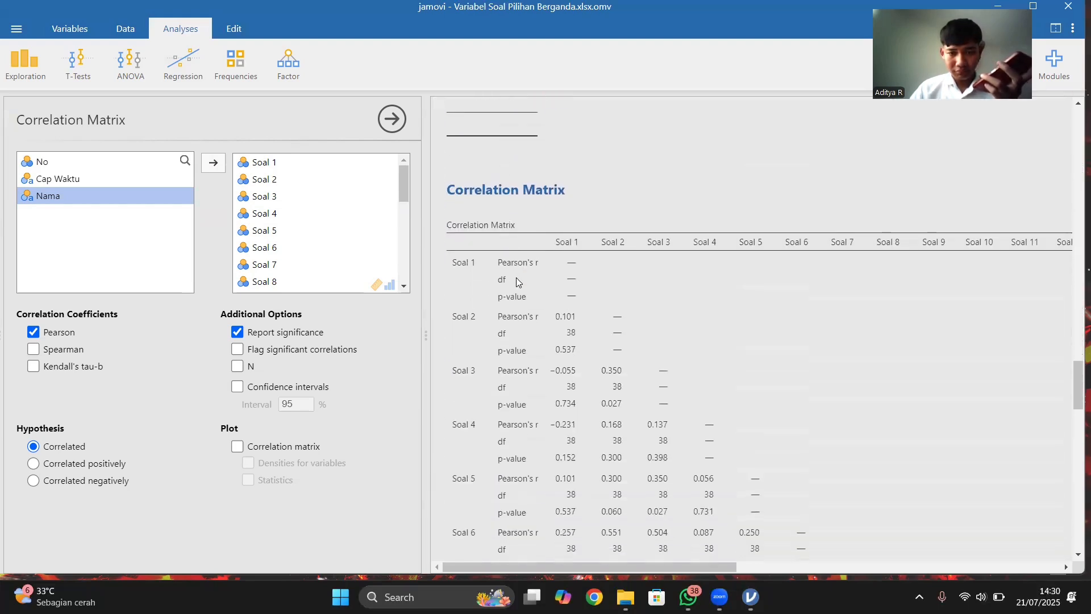
scroll(517, 277, down, 5)
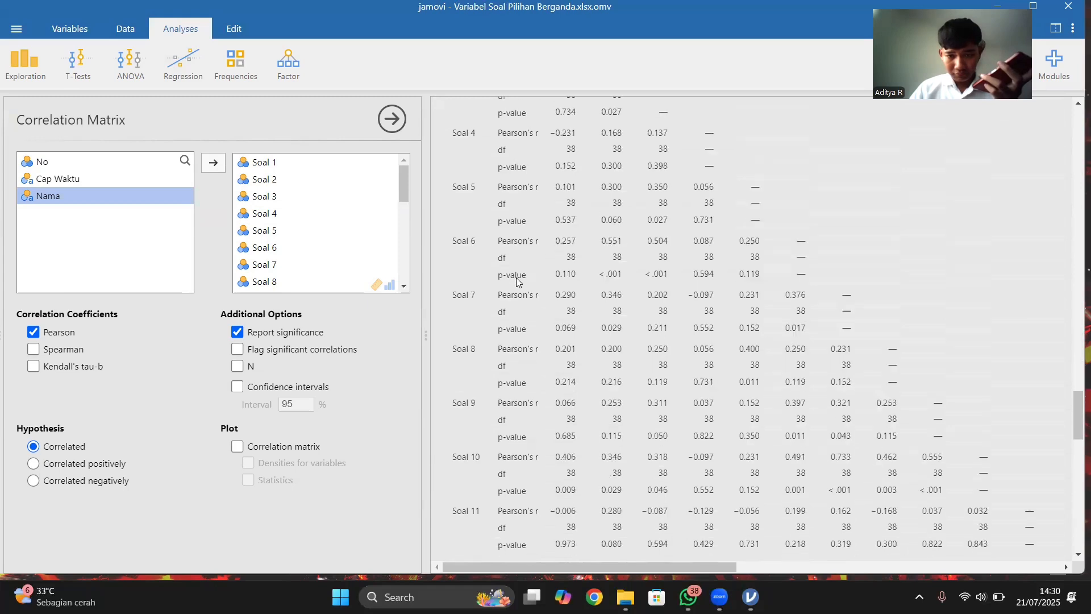
scroll(516, 278, up, 12)
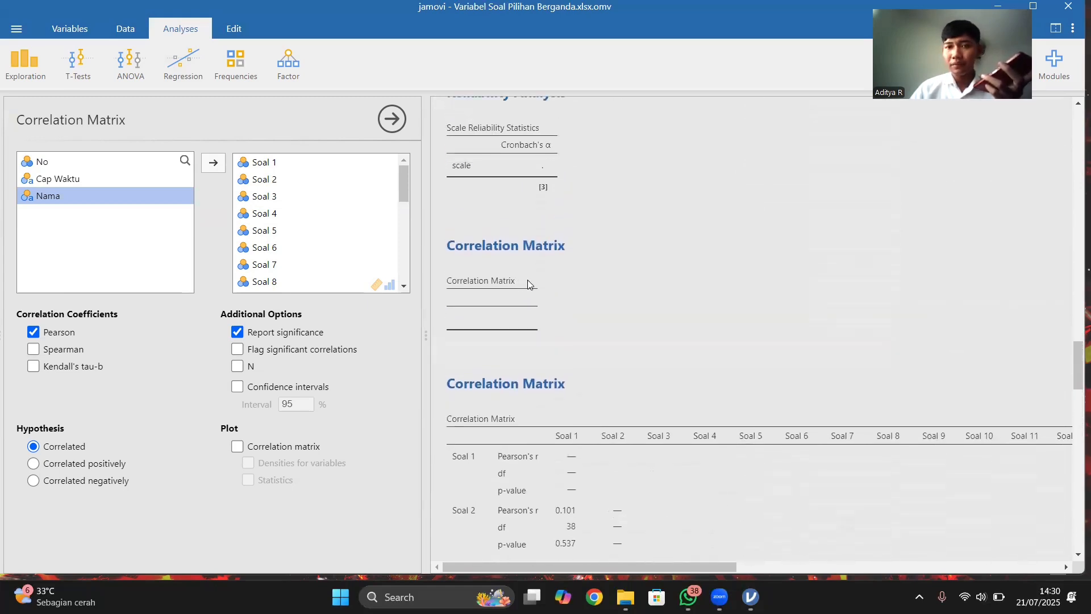
scroll(527, 280, down, 1)
scroll(527, 279, up, 1)
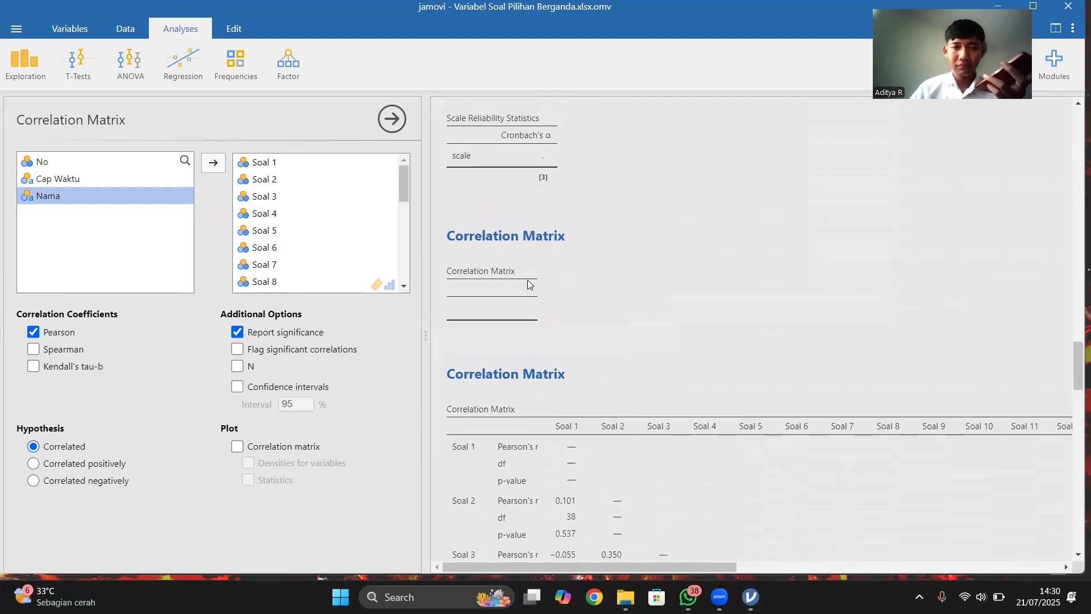
scroll(527, 279, up, 1)
scroll(527, 280, up, 4)
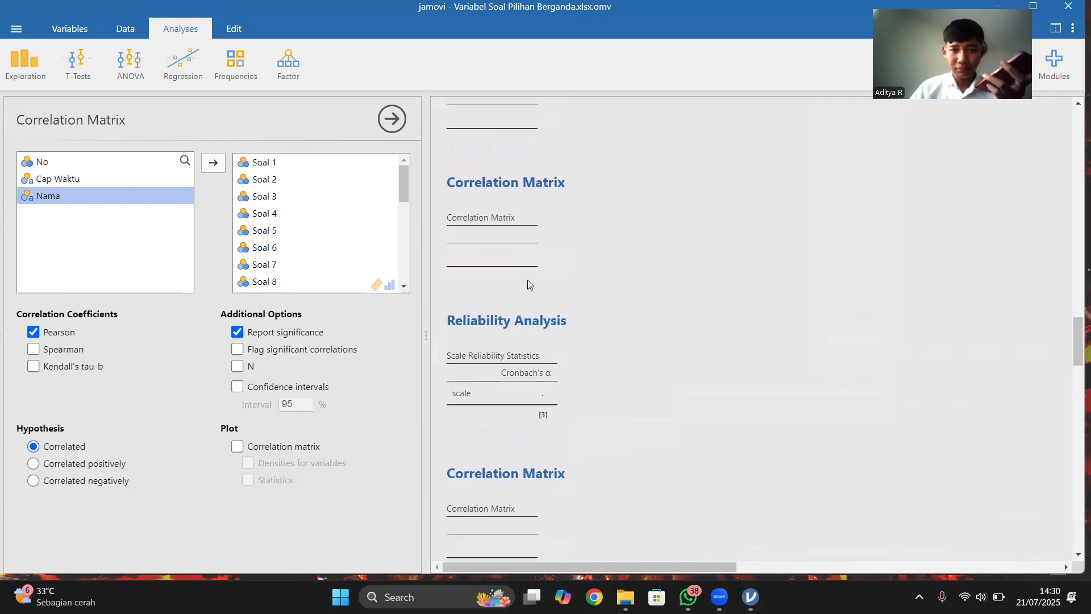
scroll(527, 280, down, 4)
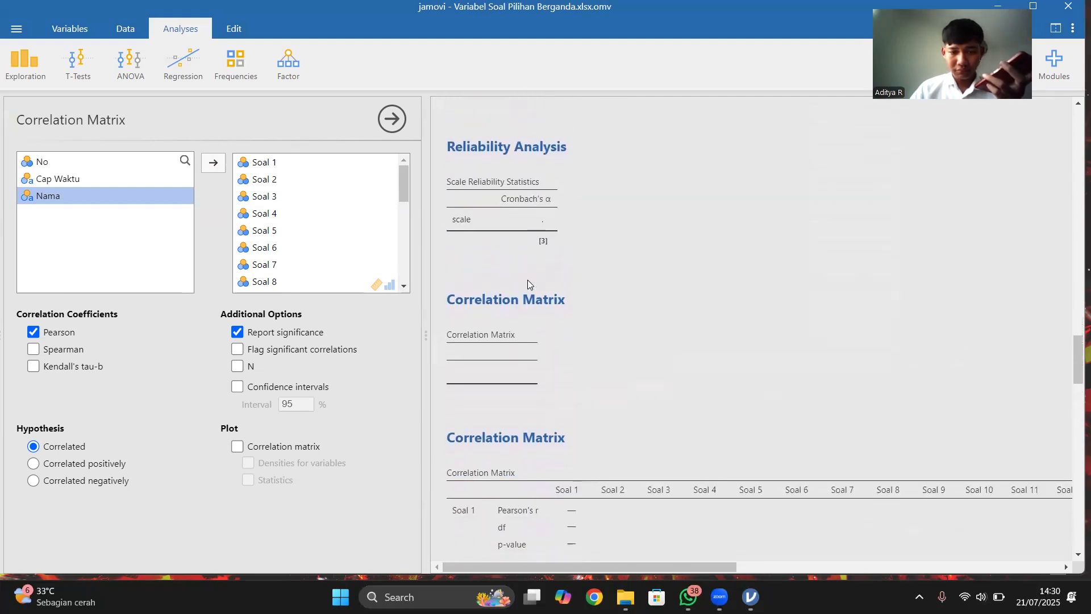
scroll(528, 281, up, 10)
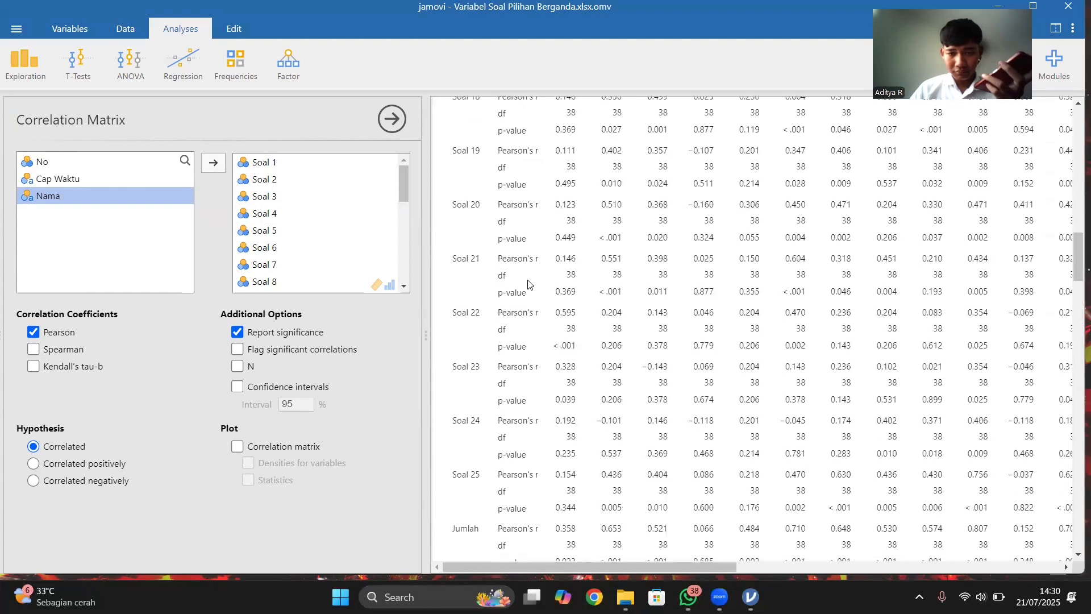
scroll(527, 285, down, 3)
scroll(528, 285, down, 3)
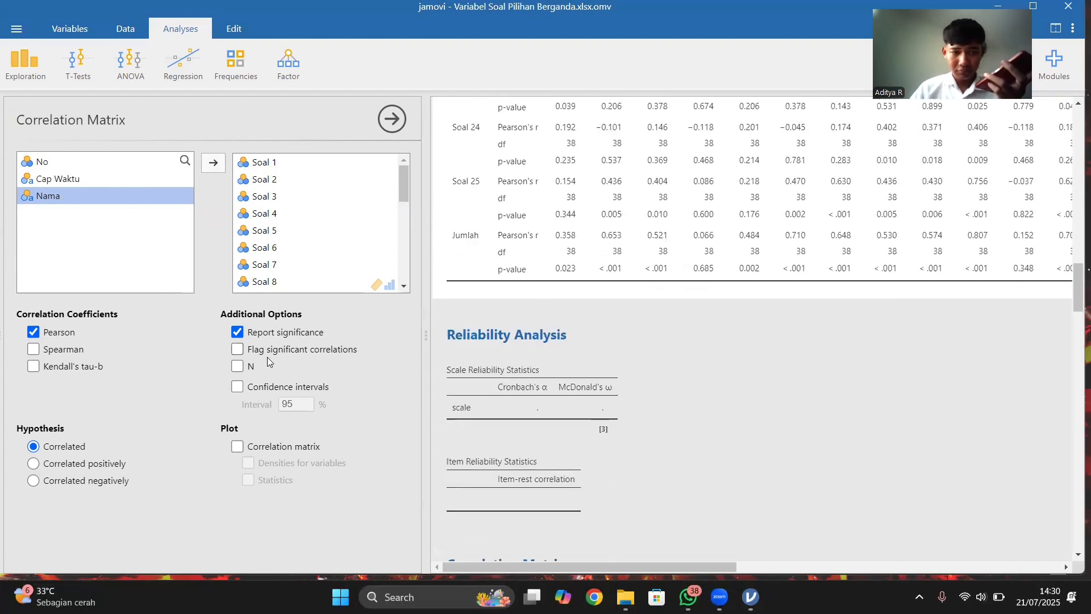
Enable flagging of significant correlations for the refilled matrix and check the significance note beneath its table
click(237, 349)
scroll(616, 189, up, 20)
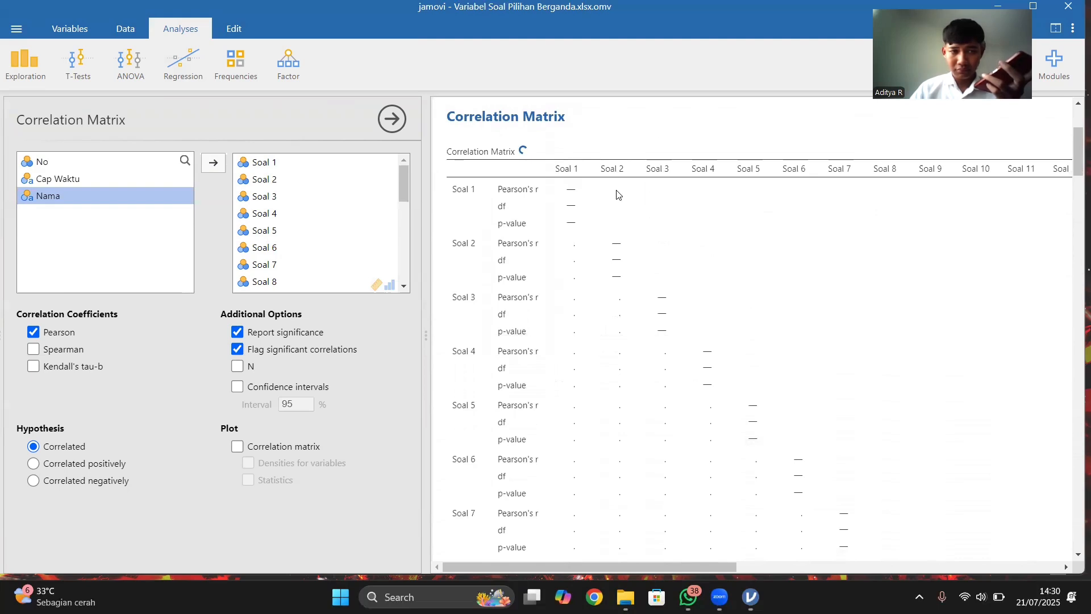
scroll(617, 195, down, 10)
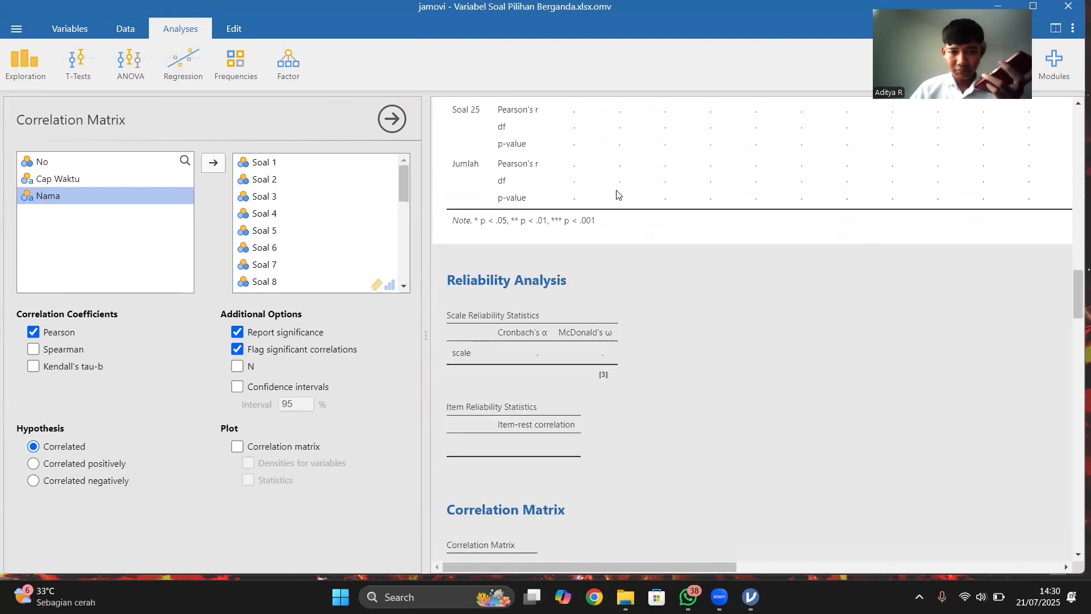
scroll(618, 194, down, 11)
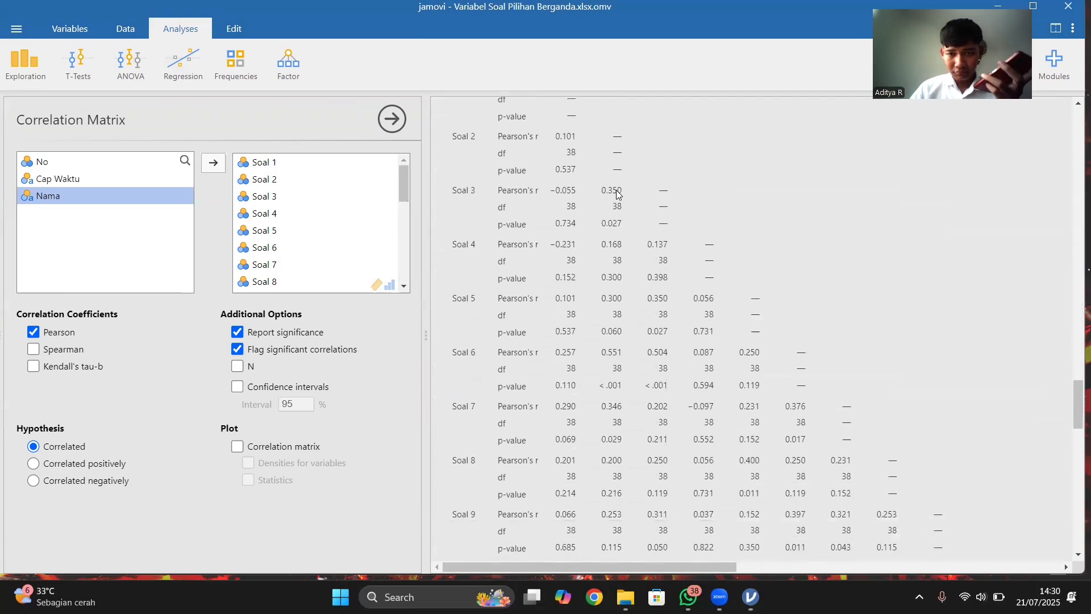
Select the last filled correlation matrix in the results and examine its values across the question columns down to the Jumlah row
click(618, 195)
scroll(617, 194, right, 2)
scroll(617, 195, down, 6)
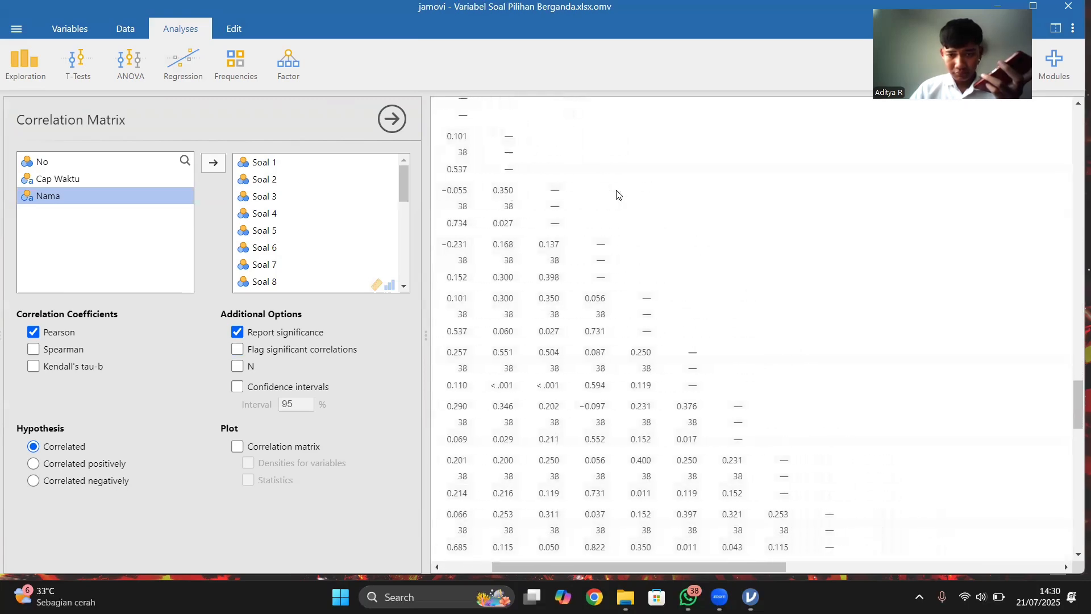
scroll(618, 194, right, 5)
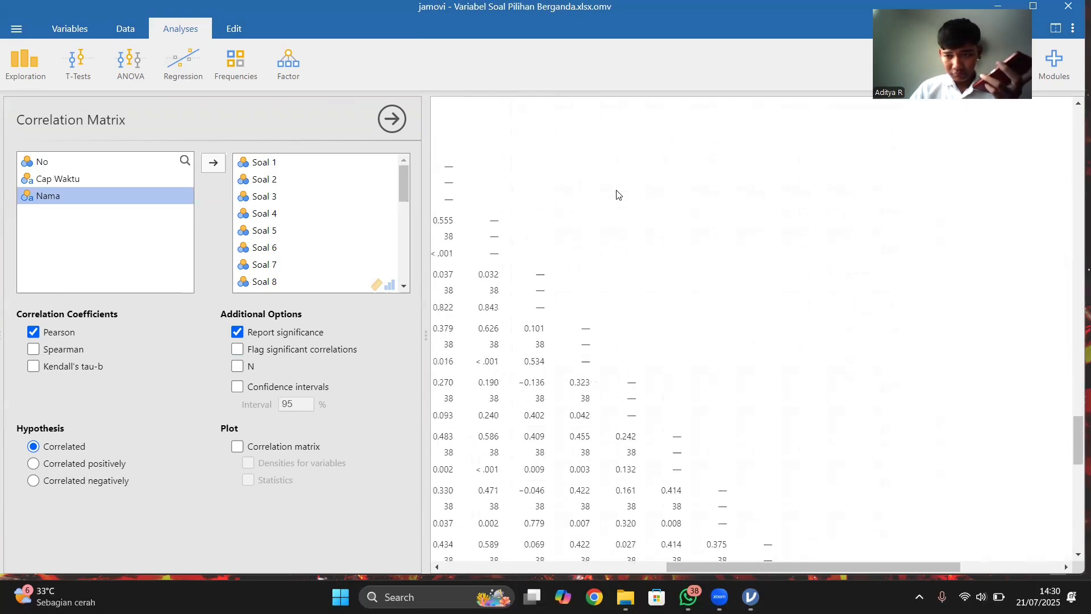
scroll(618, 195, down, 6)
scroll(616, 195, left, 5)
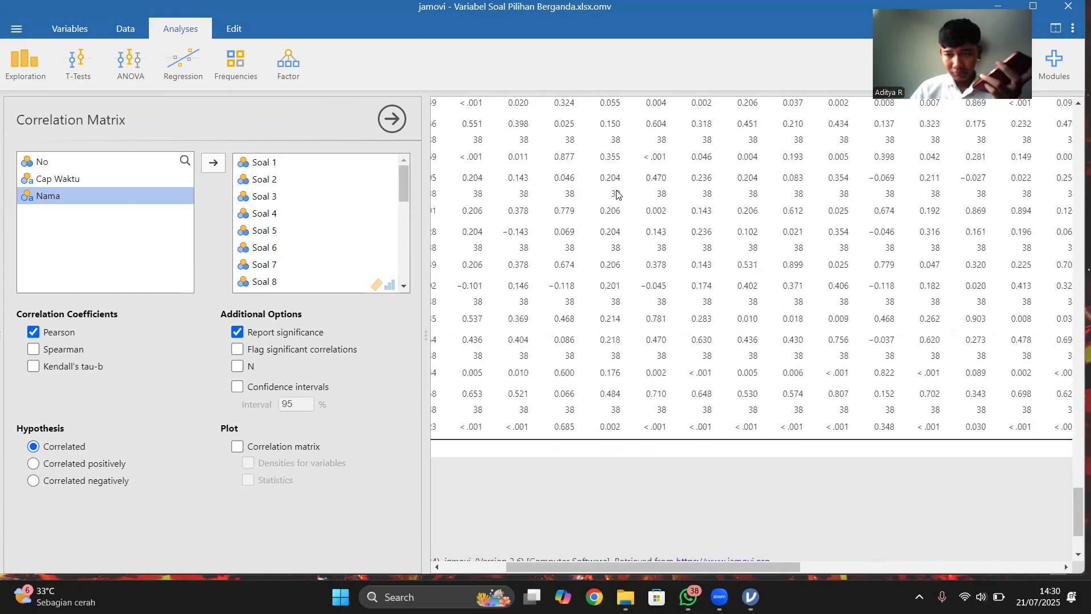
scroll(617, 194, down, 2)
scroll(617, 195, up, 5)
scroll(616, 195, up, 10)
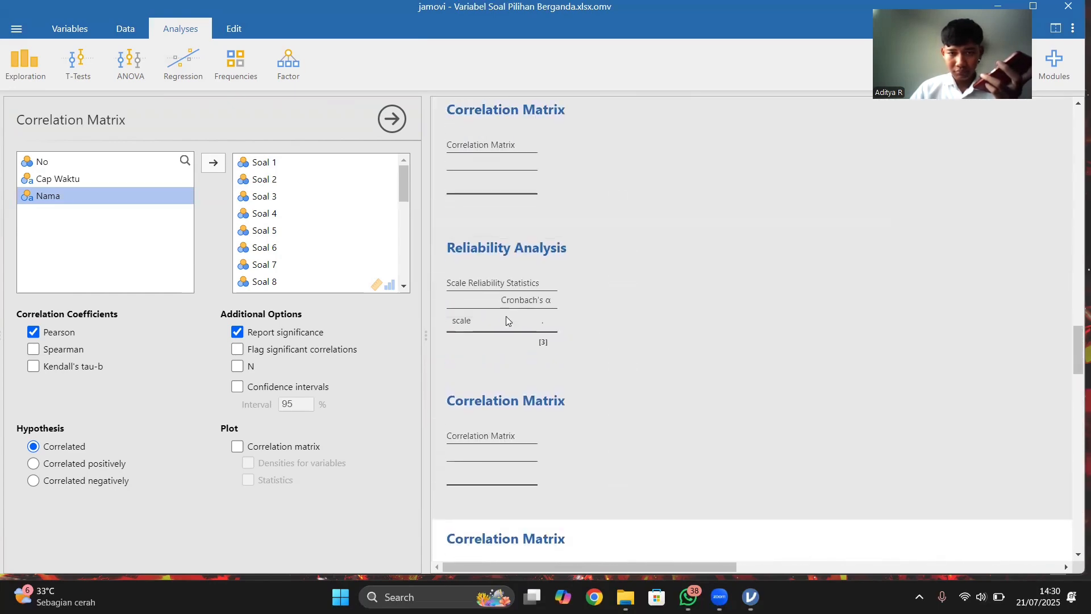
Examine the Pearson's r, df and p-values in the last correlation matrix from the Soal 1 row to the Soal 13 row
scroll(538, 236, up, 3)
scroll(537, 234, down, 9)
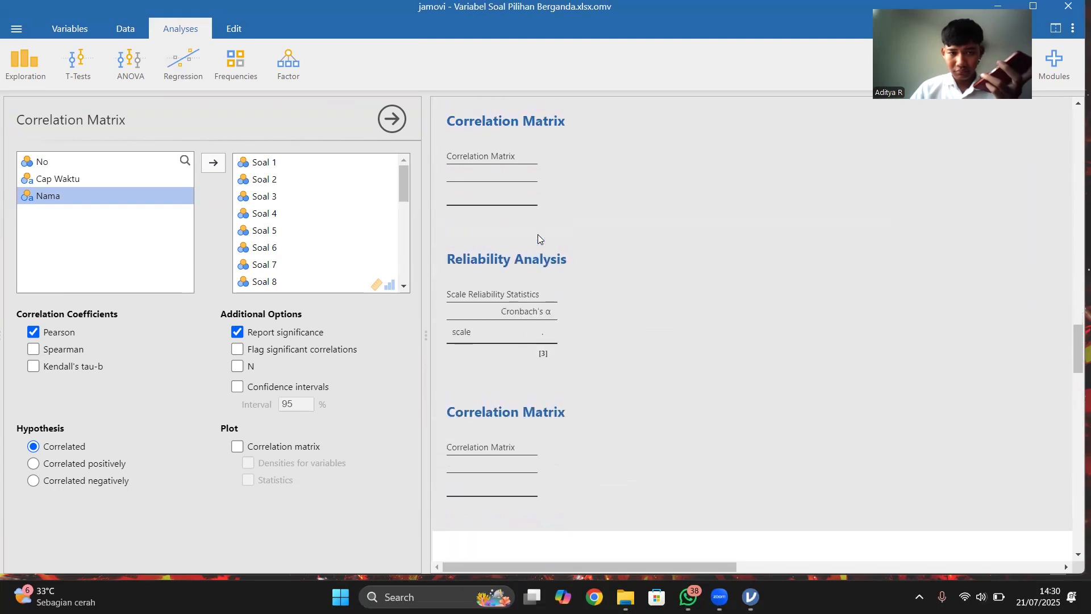
scroll(538, 239, down, 2)
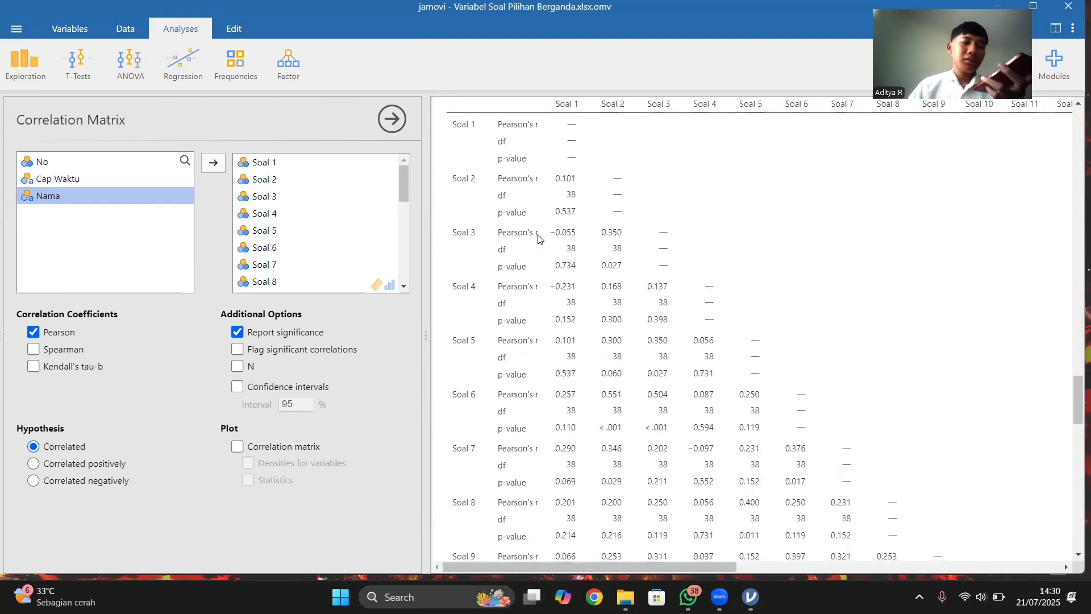
scroll(538, 237, down, 2)
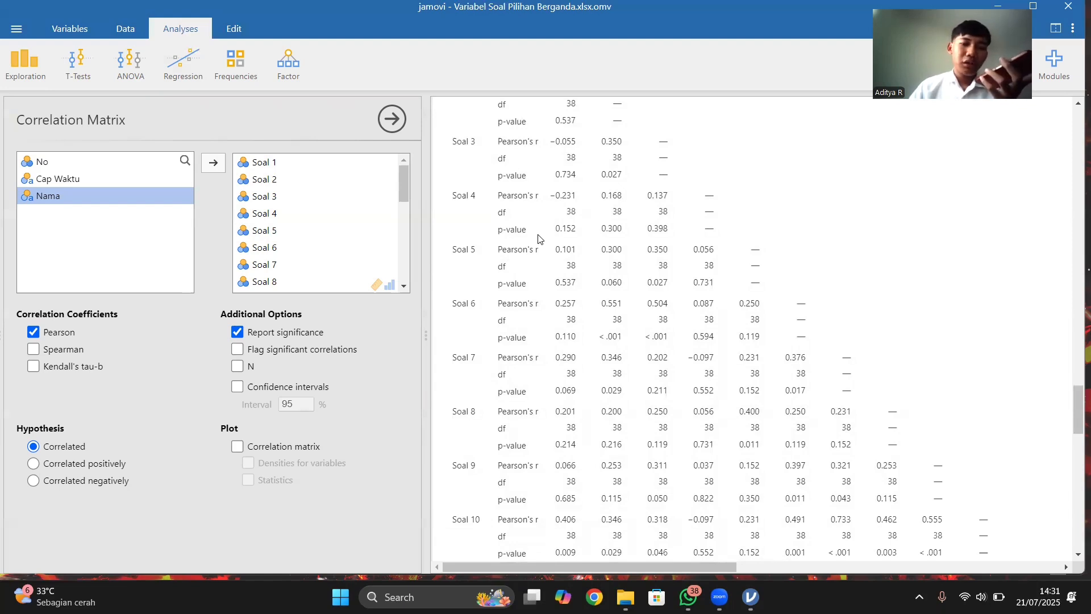
scroll(540, 239, down, 3)
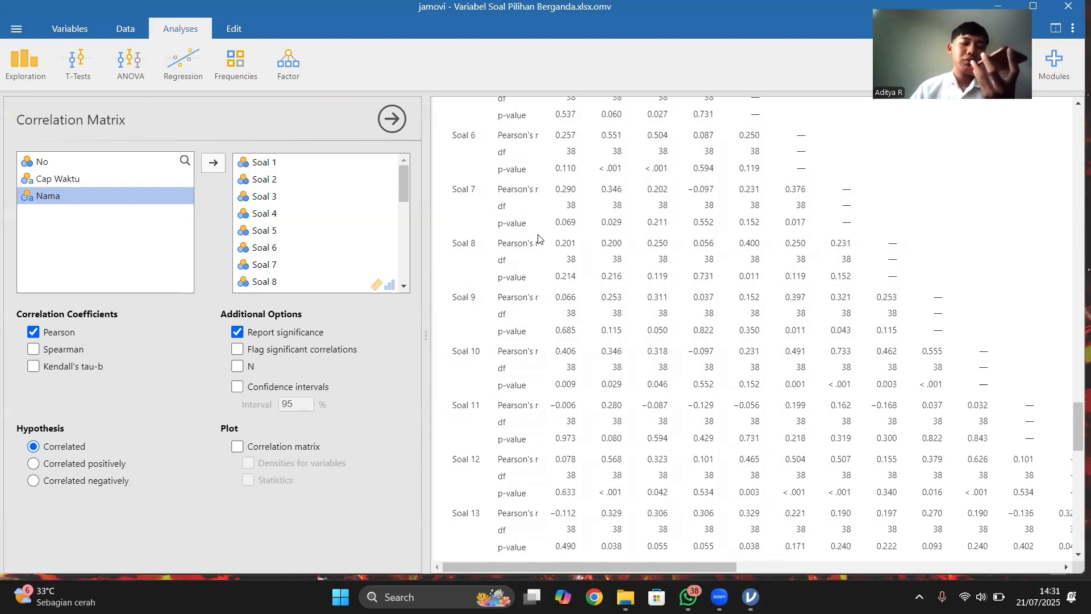
Examine the last correlation matrix's coefficients and p-values from the Soal 5 row through the final Jumlah row, including its rightmost columns
scroll(539, 239, down, 3)
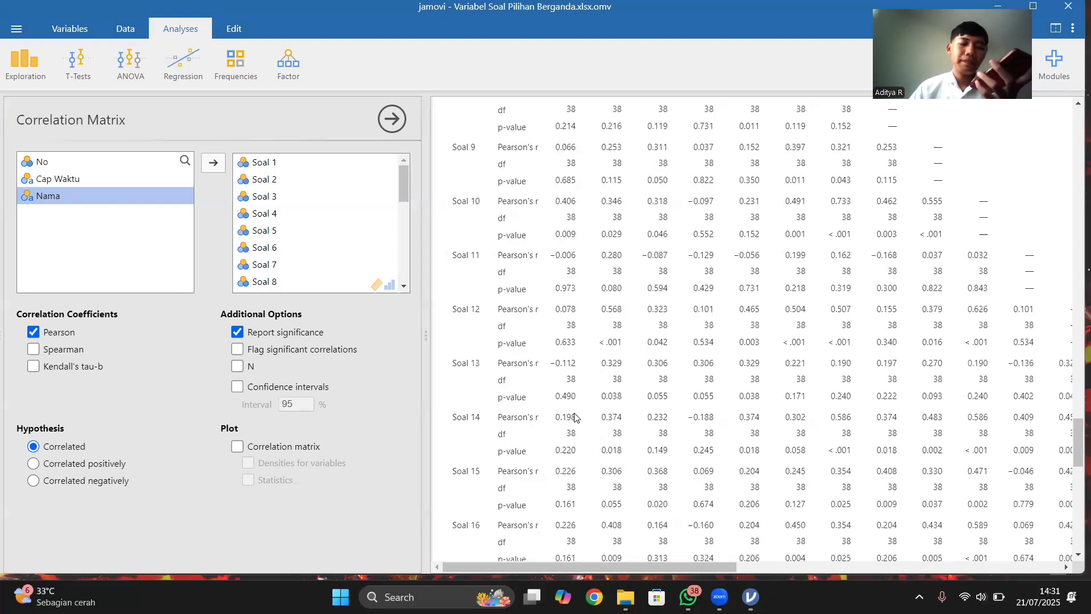
scroll(575, 418, up, 4)
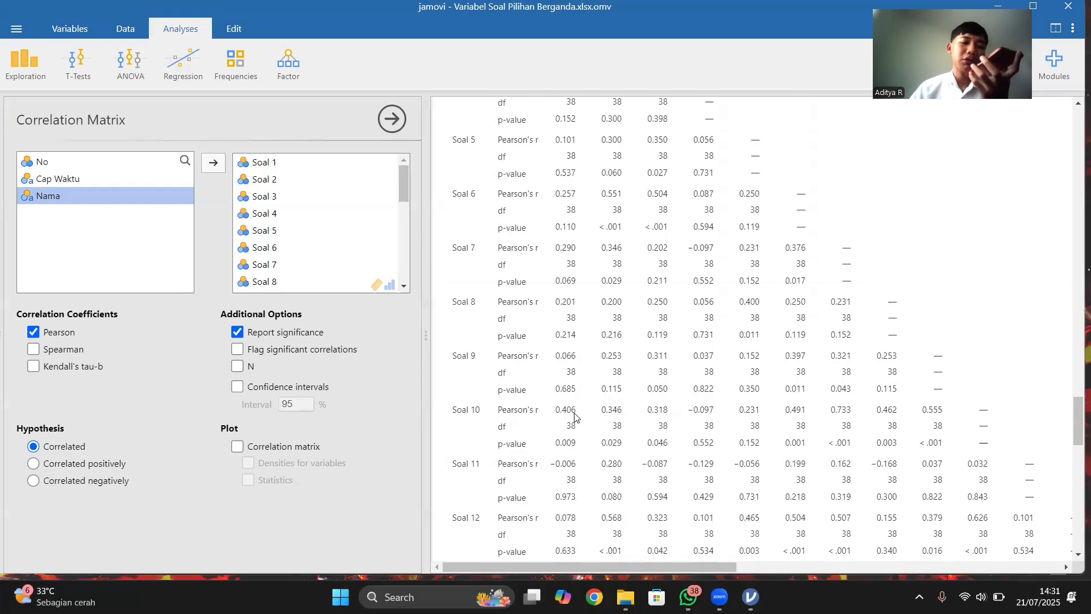
scroll(575, 418, down, 3)
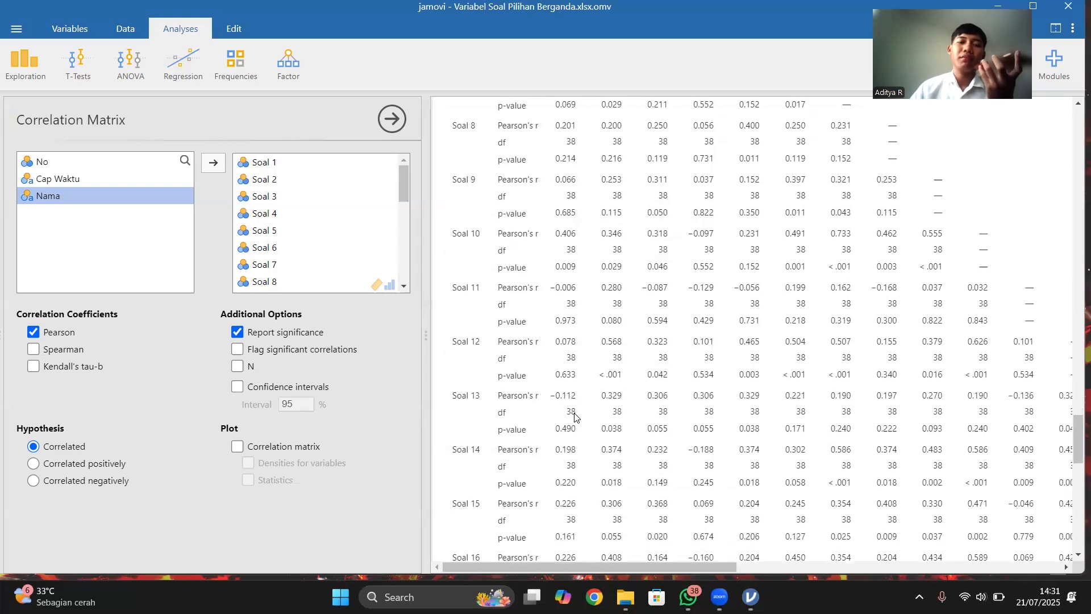
scroll(576, 418, up, 12)
scroll(576, 416, down, 5)
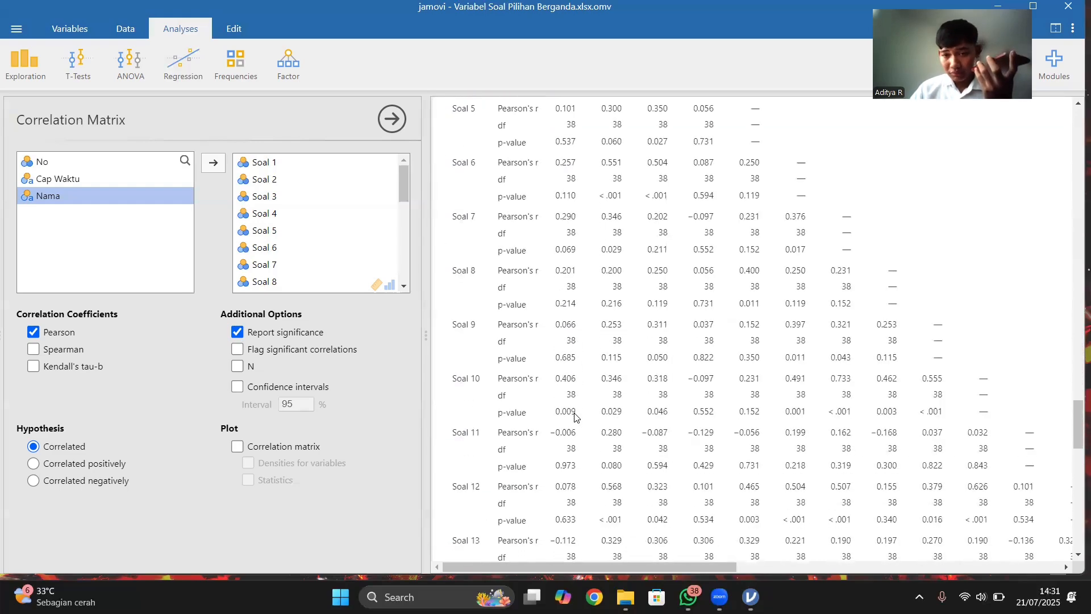
scroll(575, 417, right, 5)
scroll(576, 417, down, 5)
scroll(576, 417, down, 3)
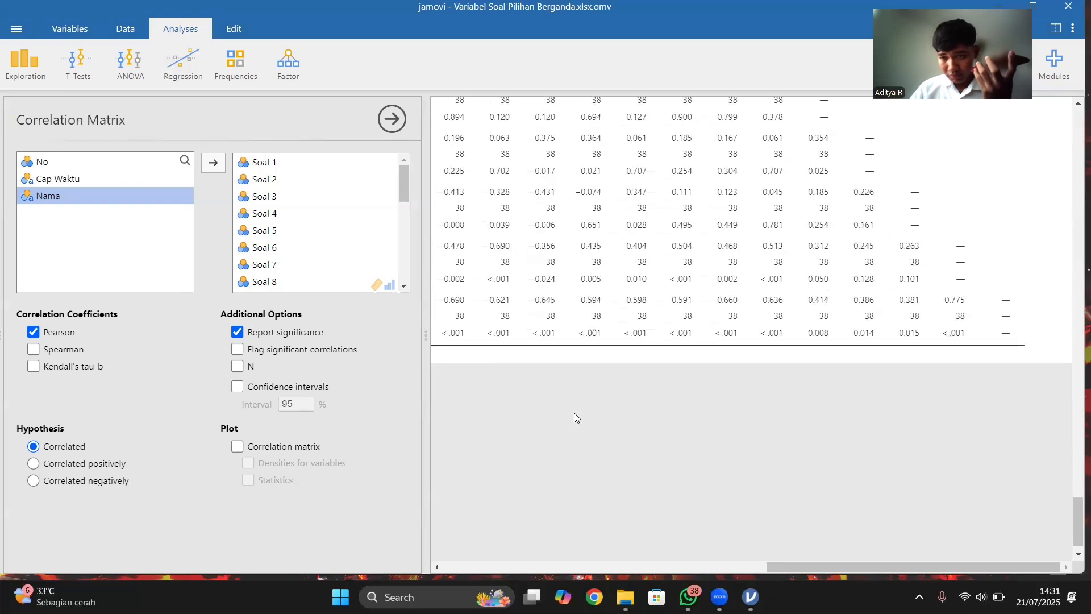
scroll(576, 417, up, 6)
scroll(575, 416, left, 5)
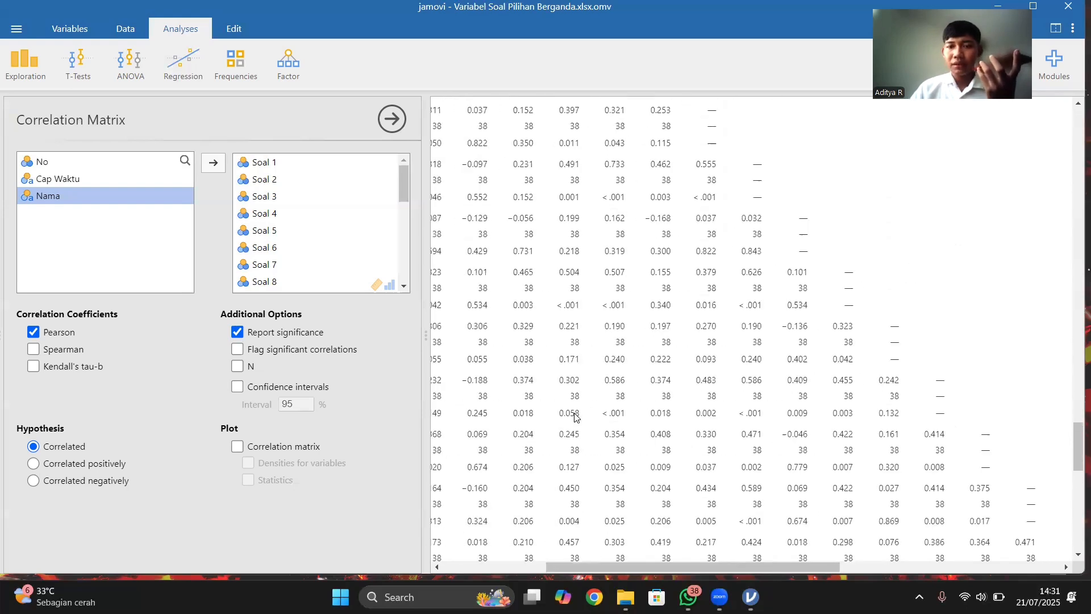
scroll(575, 417, left, 3)
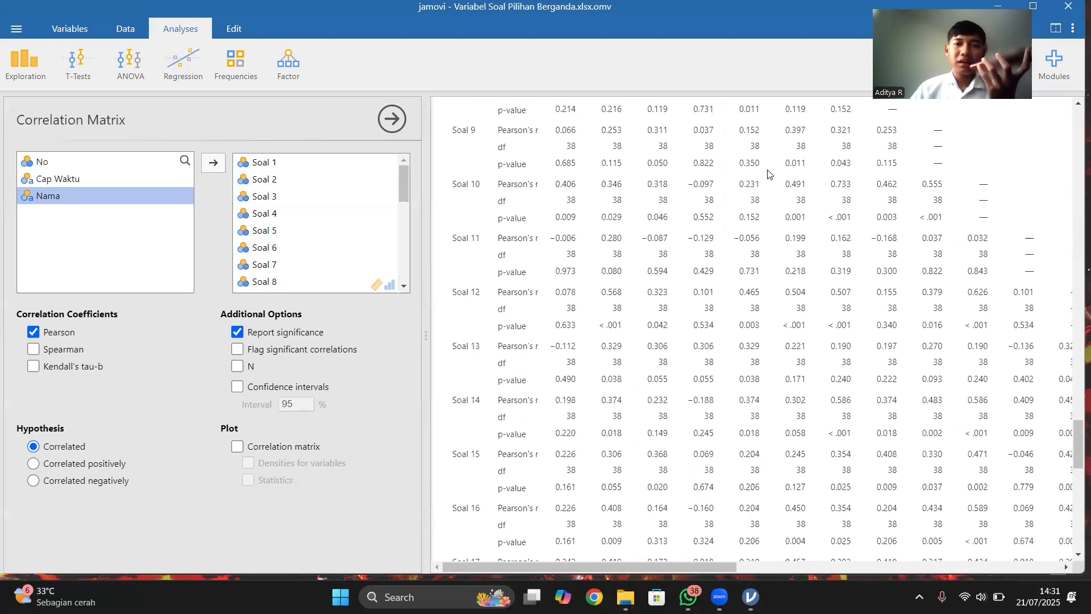
Review the empty correlation matrices and the reliability analysis above the last filled matrix in the results
scroll(718, 204, up, 15)
scroll(718, 201, up, 10)
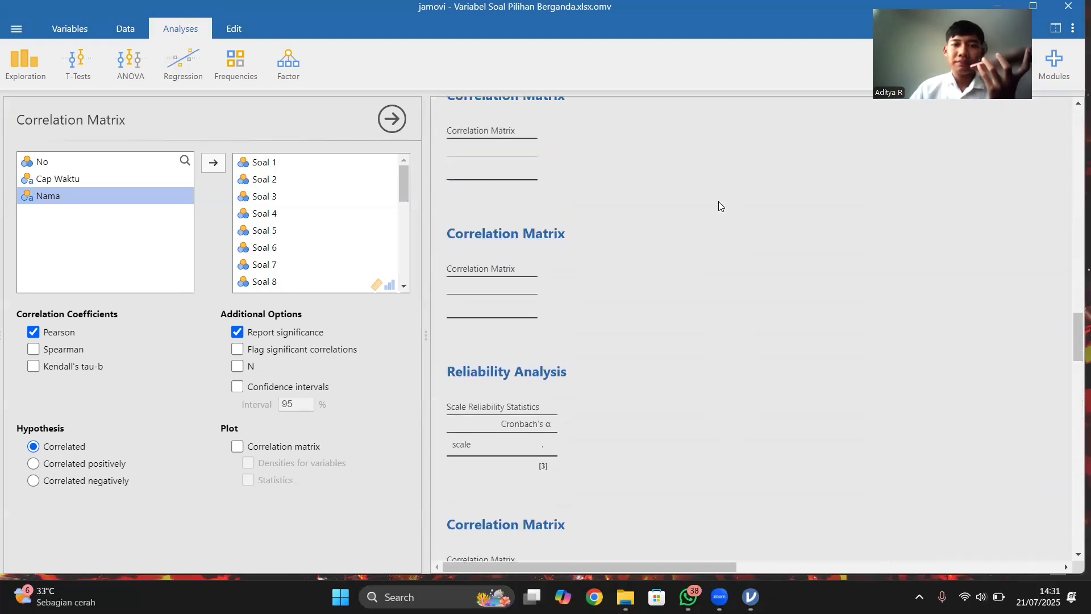
scroll(719, 201, down, 4)
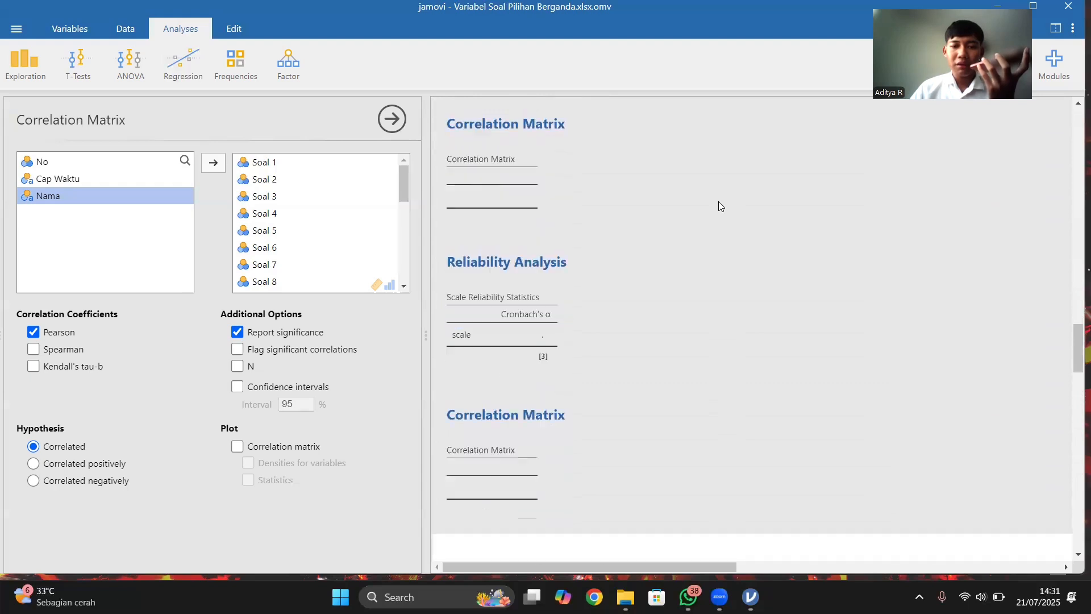